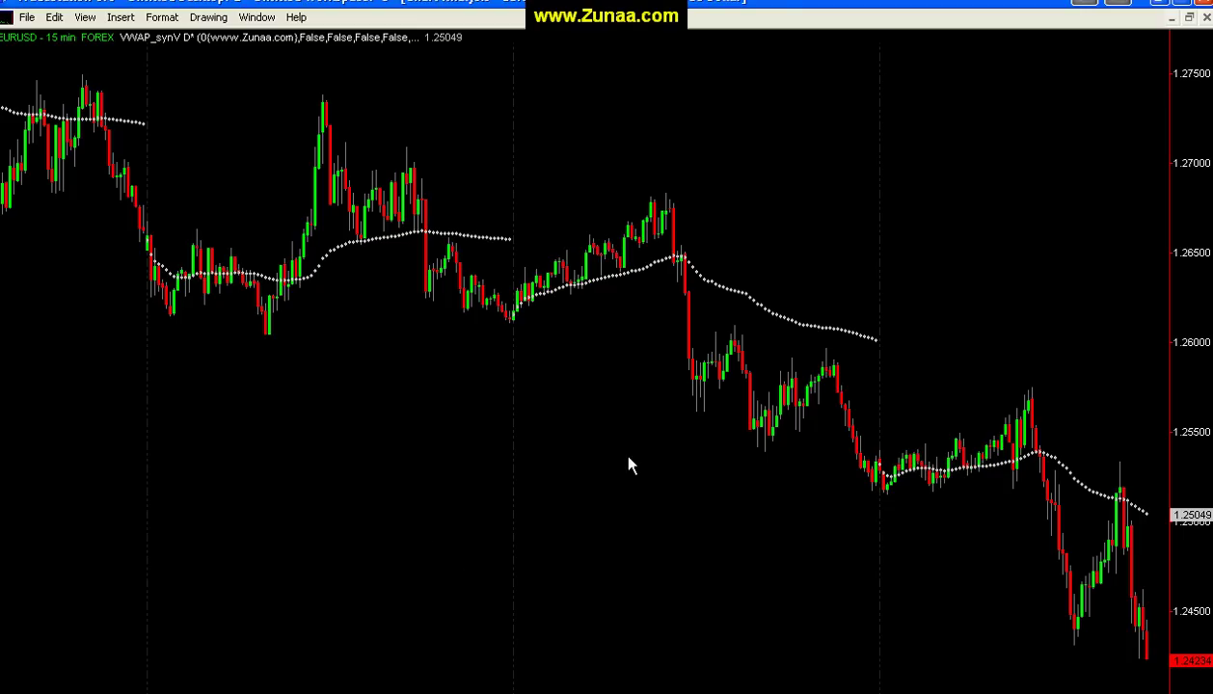
pyautogui.click(635, 277)
pyautogui.click(605, 324)
pyautogui.hotkey('ctrl', 'Tab')
pyautogui.click(682, 280)
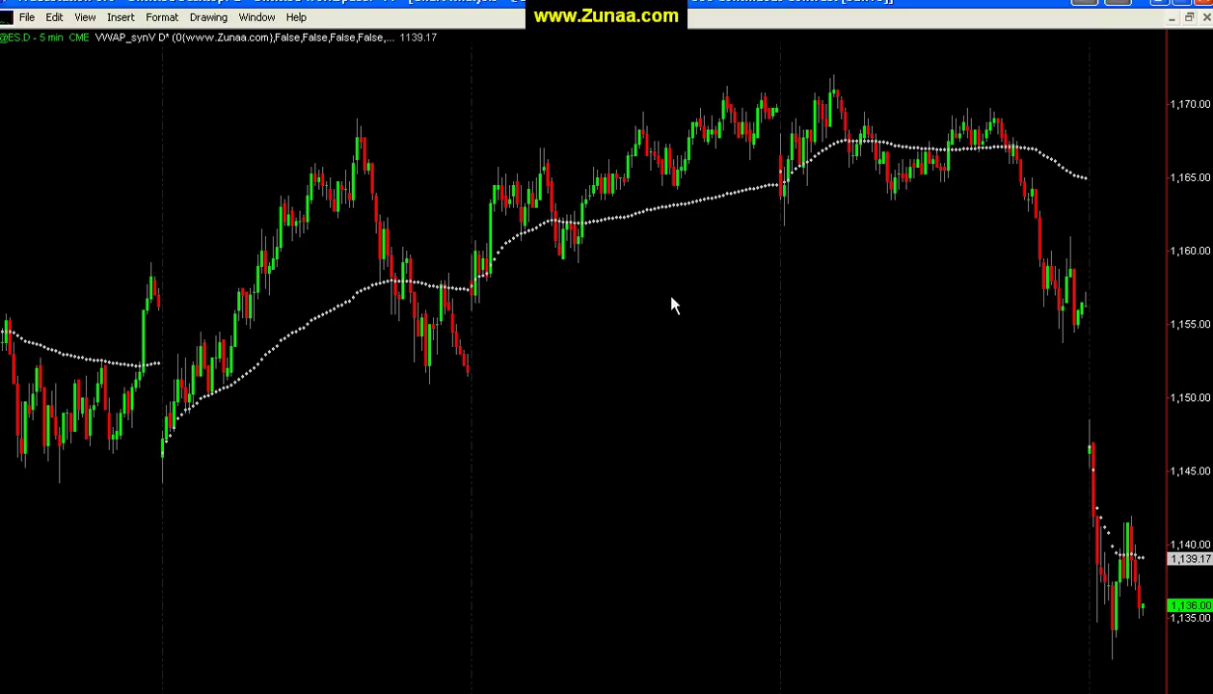
pyautogui.rightClick(638, 248)
pyautogui.click(546, 338)
pyautogui.click(631, 215)
pyautogui.click(639, 255)
pyautogui.click(646, 213)
pyautogui.click(677, 252)
pyautogui.rightClick(595, 106)
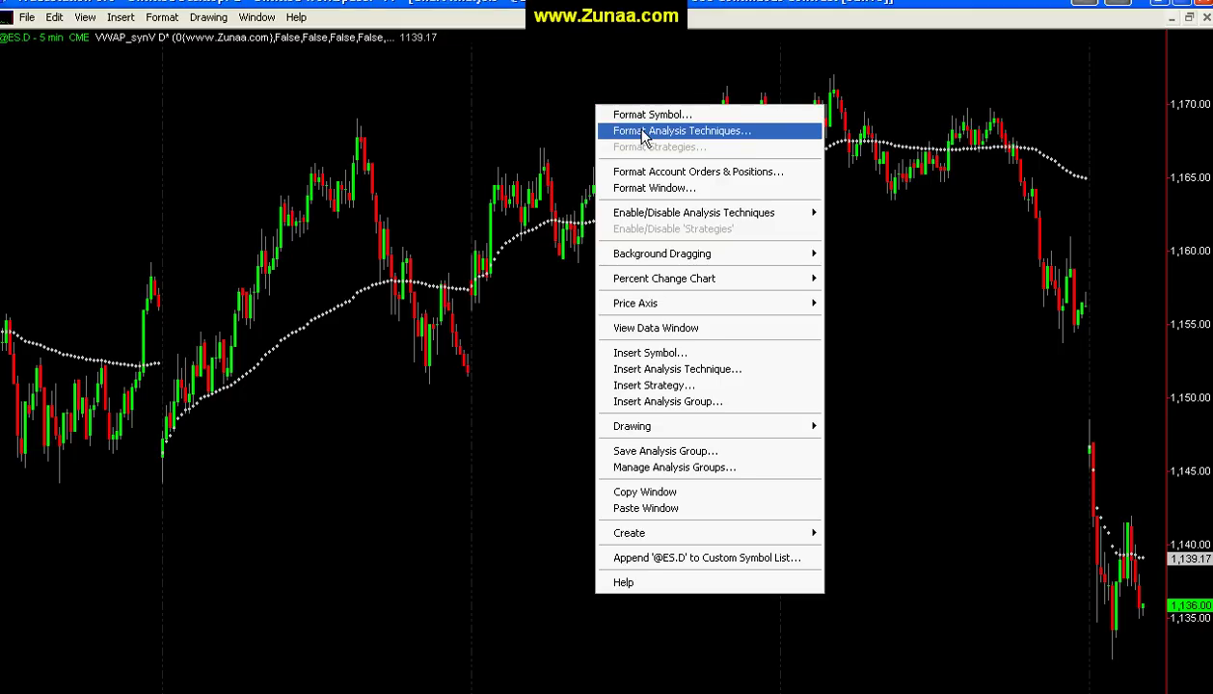
pyautogui.rightClick(605, 73)
pyautogui.rightClick(604, 73)
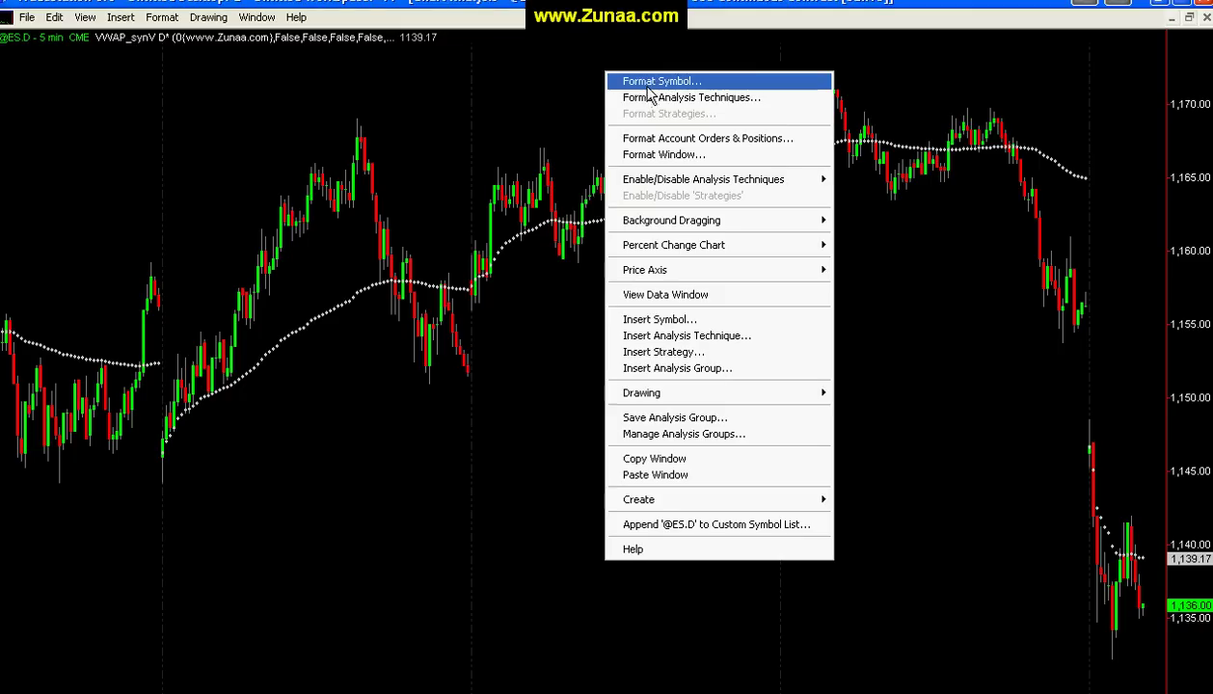
pyautogui.click(652, 100)
pyautogui.click(526, 340)
pyautogui.click(532, 326)
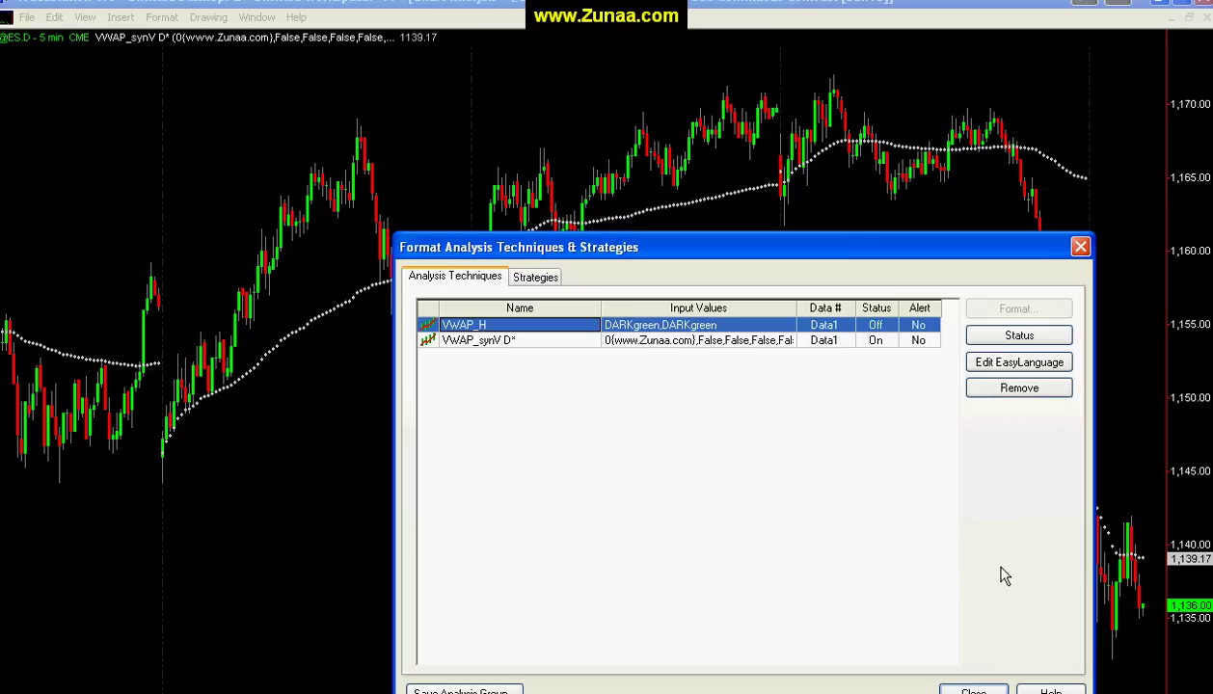
pyautogui.click(998, 333)
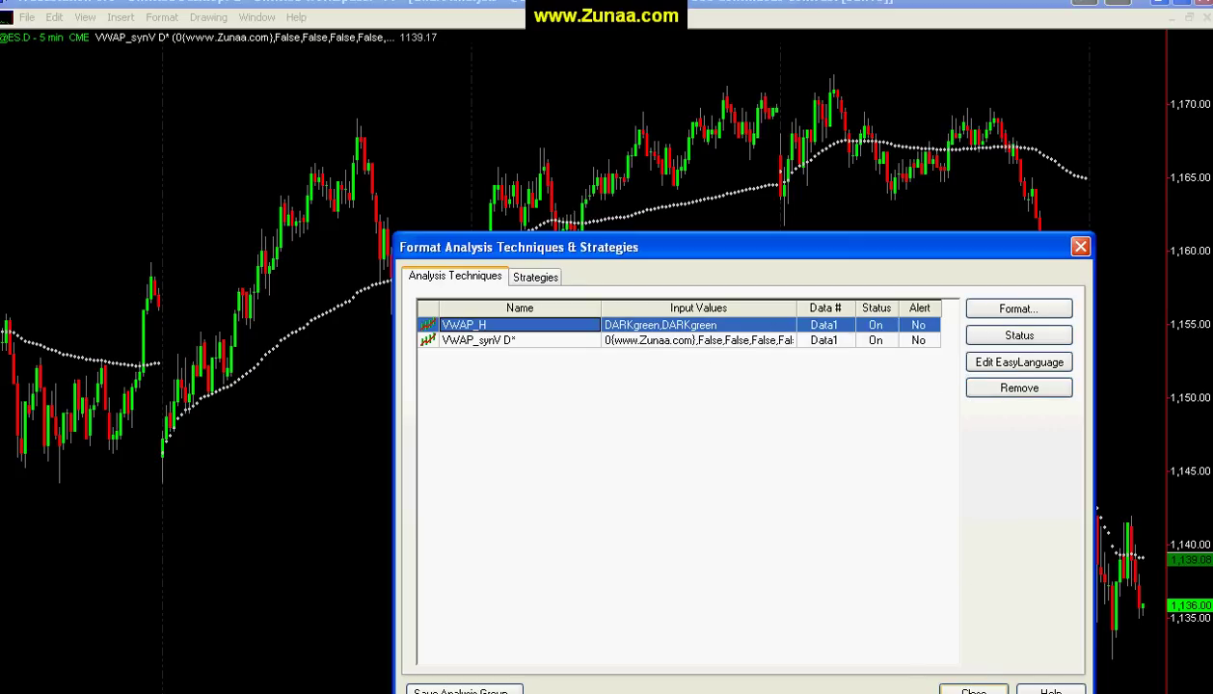
pyautogui.click(973, 691)
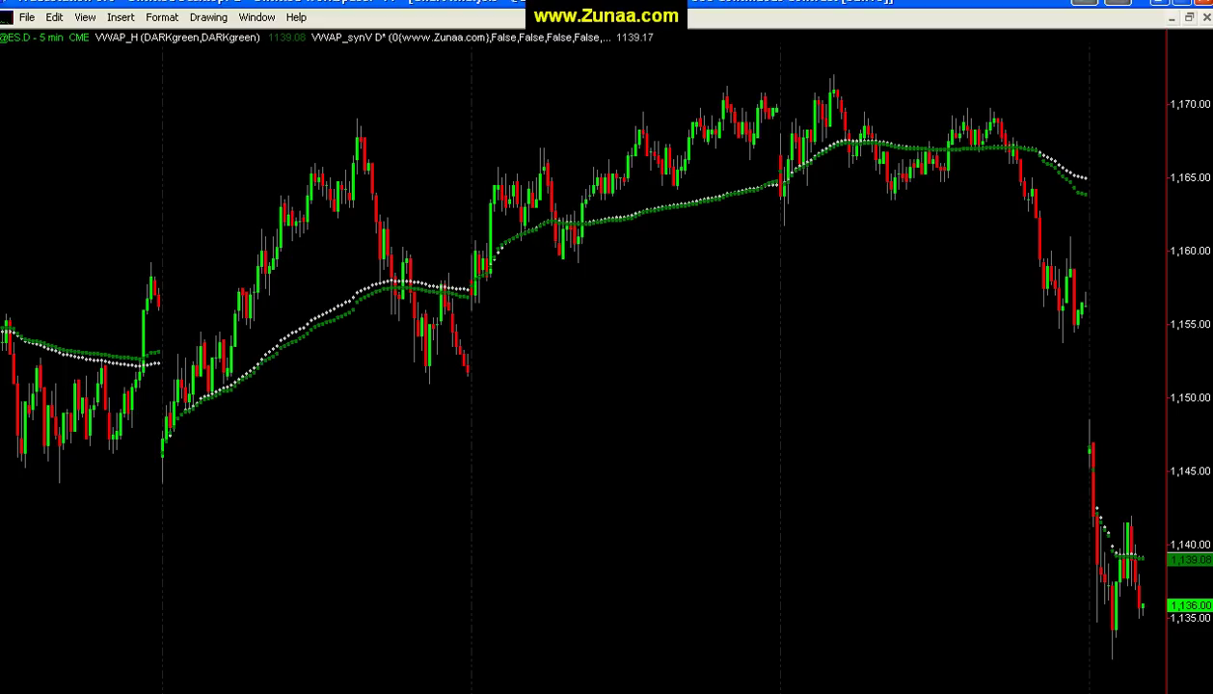
pyautogui.hscroll(-10, 582, 361)
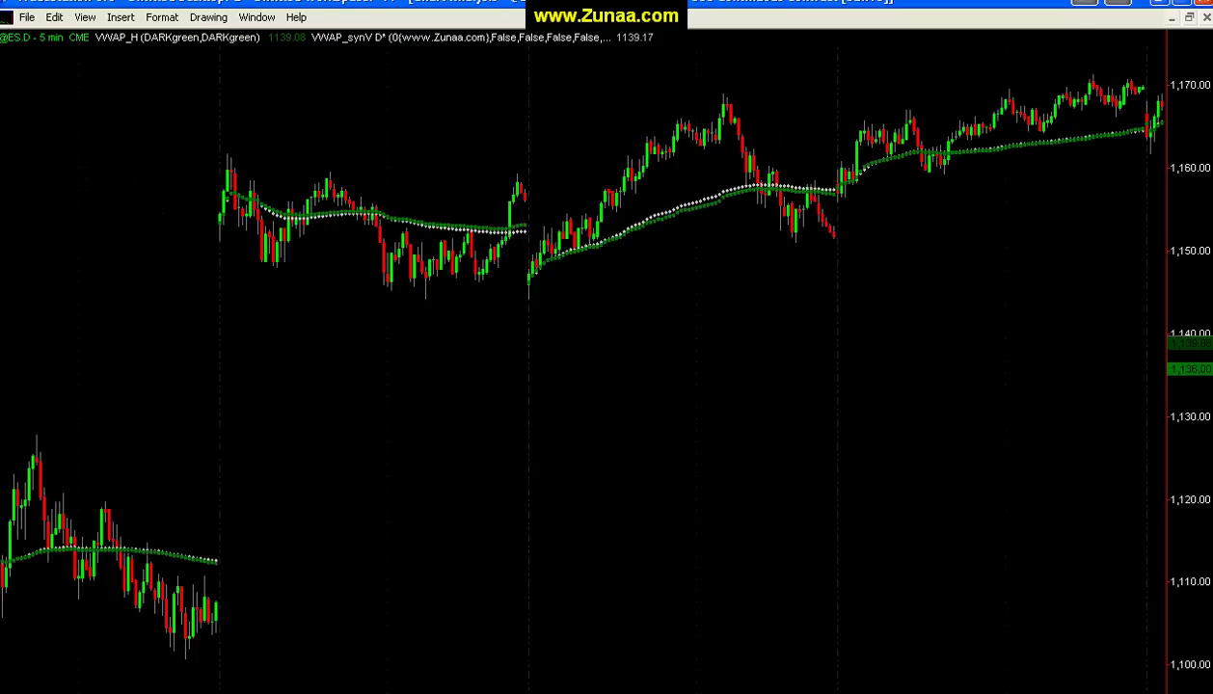
pyautogui.press('Left')
pyautogui.press('Left')
pyautogui.press('Left')
pyautogui.press('Left')
pyautogui.press('Left')
pyautogui.press('Left')
pyautogui.press('Left')
pyautogui.press('Left')
pyautogui.press('Left')
pyautogui.press('Left')
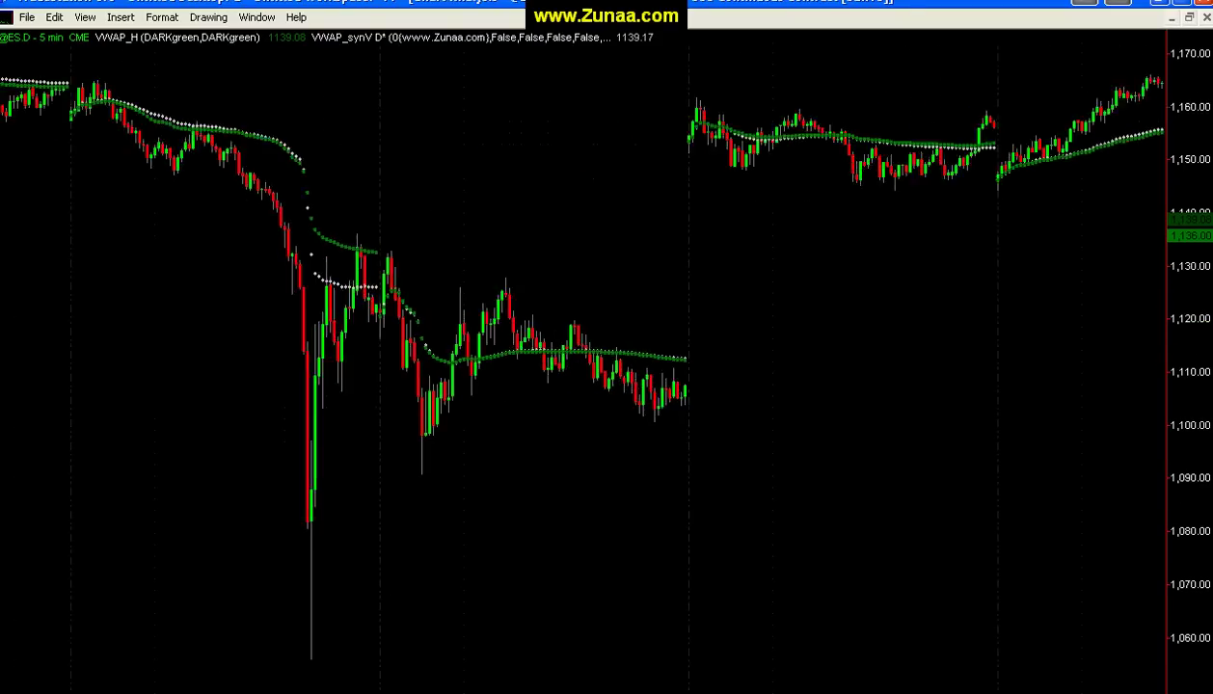
pyautogui.press('Left')
pyautogui.press('Left')
pyautogui.press('Left')
pyautogui.press('Left')
pyautogui.press('Left')
pyautogui.press('Left')
pyautogui.press('Left')
pyautogui.press('Left')
pyautogui.press('Left')
pyautogui.press('Left')
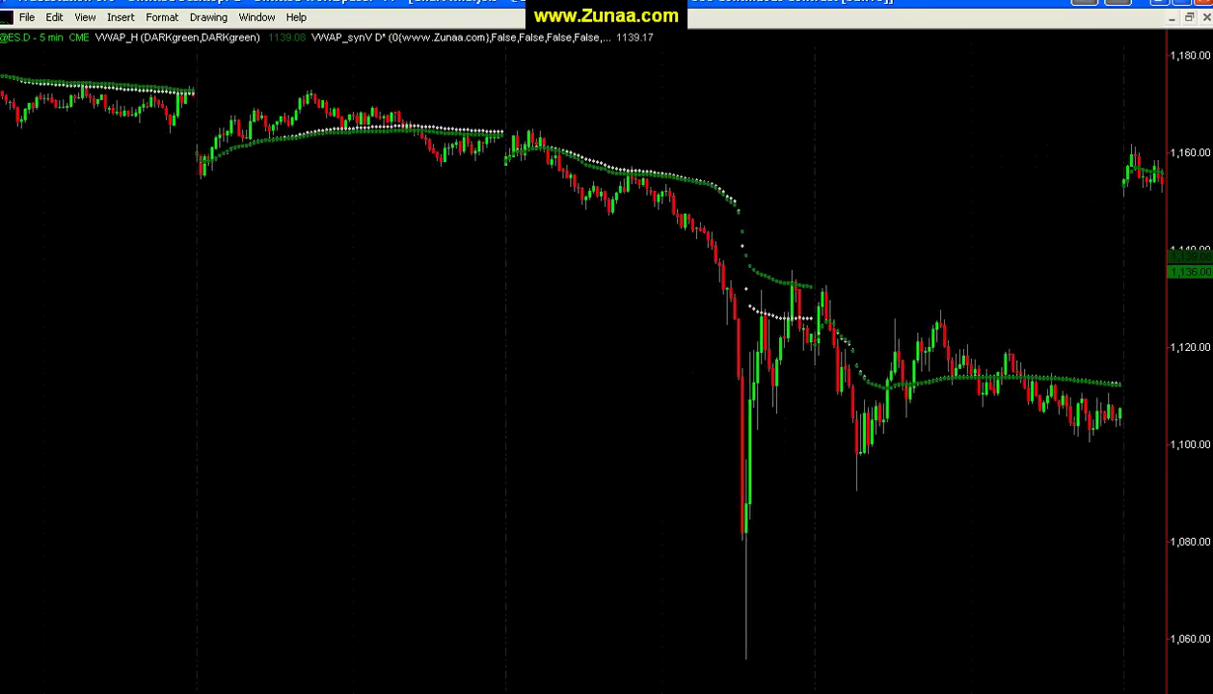
pyautogui.press('Left')
pyautogui.press('Left')
pyautogui.press('Left')
pyautogui.press('Left')
pyautogui.press('Left')
pyautogui.press('Left')
pyautogui.press('Left')
pyautogui.press('Left')
pyautogui.press('Left')
pyautogui.press('Left')
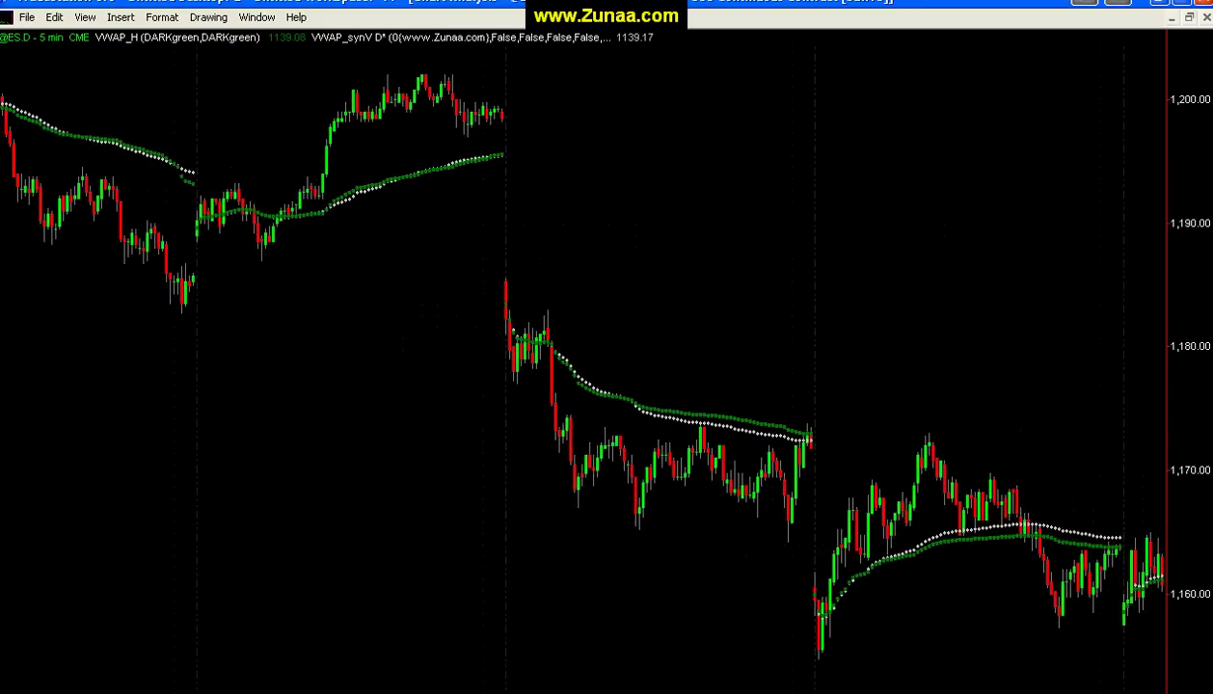
pyautogui.press('Left')
pyautogui.press('Left')
pyautogui.press('Left')
pyautogui.press('Left')
pyautogui.press('Left')
pyautogui.press('Left')
pyautogui.press('Left')
pyautogui.press('Left')
pyautogui.press('Left')
pyautogui.press('Left')
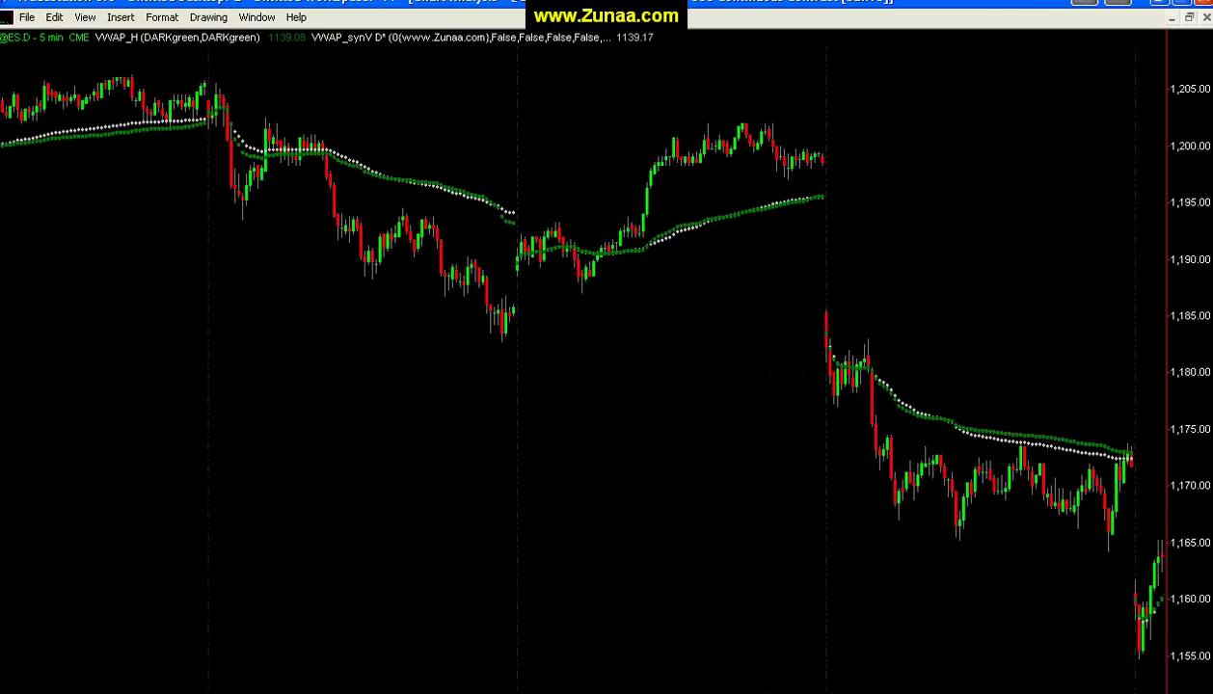
pyautogui.press('Left')
pyautogui.press('Left')
pyautogui.press('Left')
pyautogui.press('Left')
pyautogui.press('Left')
pyautogui.press('Left')
pyautogui.press('Left')
pyautogui.press('Left')
pyautogui.press('Left')
pyautogui.press('Left')
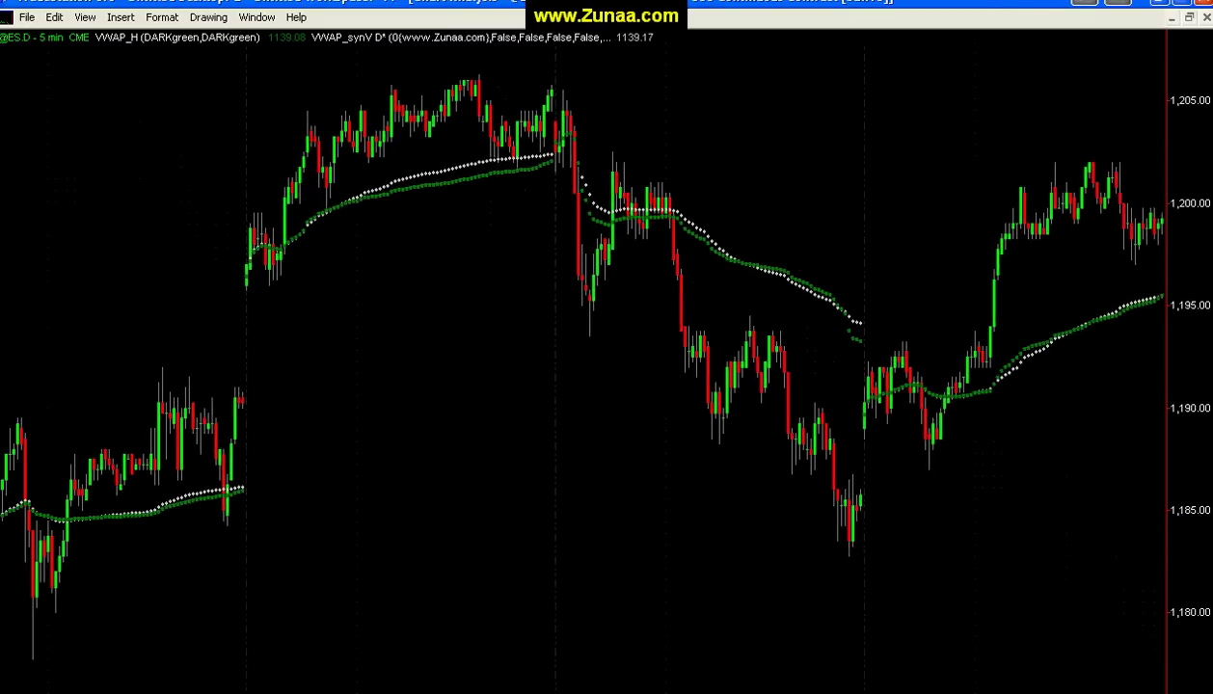
pyautogui.press('Left')
pyautogui.press('Left')
pyautogui.press('Left')
pyautogui.press('Left')
pyautogui.press('Left')
pyautogui.press('Left')
pyautogui.press('Left')
pyautogui.press('Left')
pyautogui.press('Left')
pyautogui.press('Left')
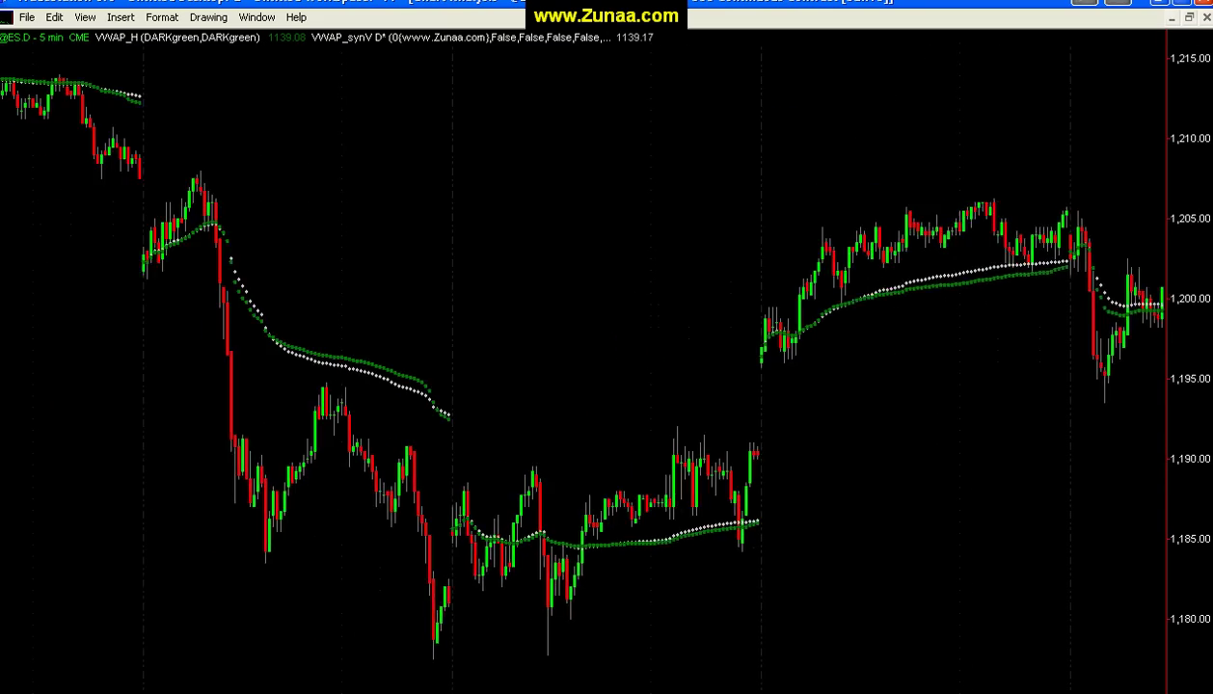
pyautogui.press('Left')
pyautogui.press('Left')
pyautogui.press('Left')
pyautogui.press('Left')
pyautogui.press('Left')
pyautogui.press('Left')
pyautogui.press('Left')
pyautogui.press('Left')
pyautogui.press('Left')
pyautogui.press('Left')
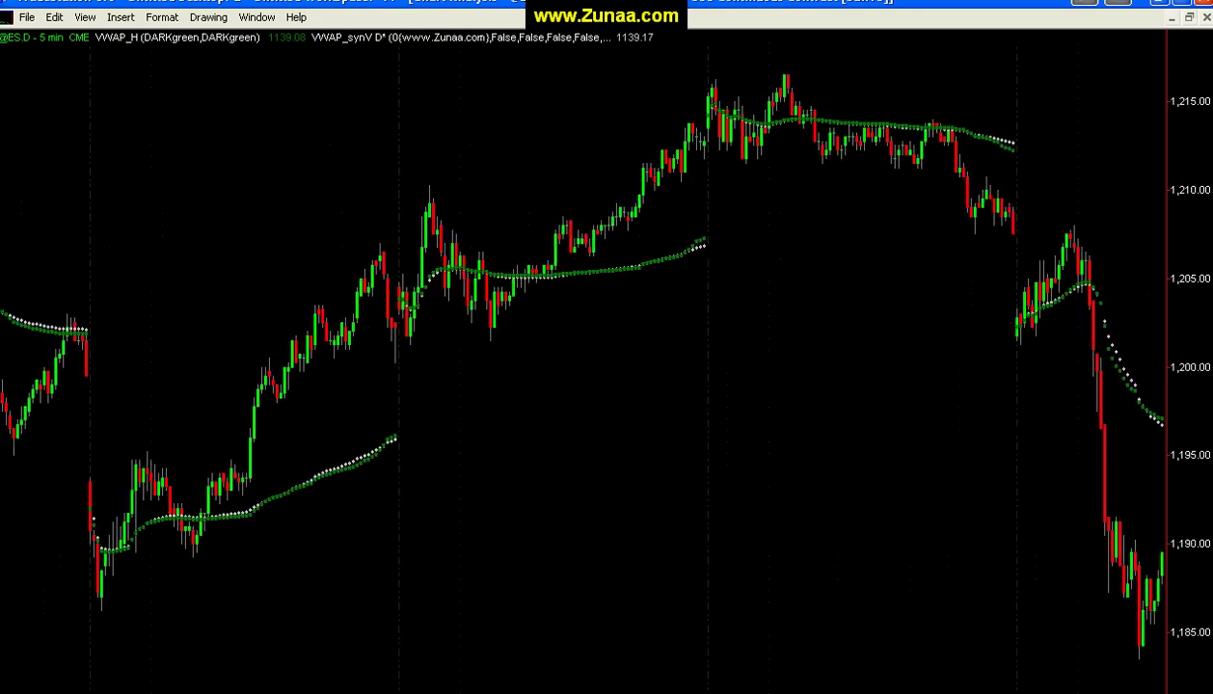
pyautogui.press('Left')
pyautogui.press('Left')
pyautogui.press('Left')
pyautogui.press('Left')
pyautogui.press('Left')
pyautogui.press('Left')
pyautogui.press('Left')
pyautogui.press('Left')
pyautogui.press('Left')
pyautogui.press('Left')
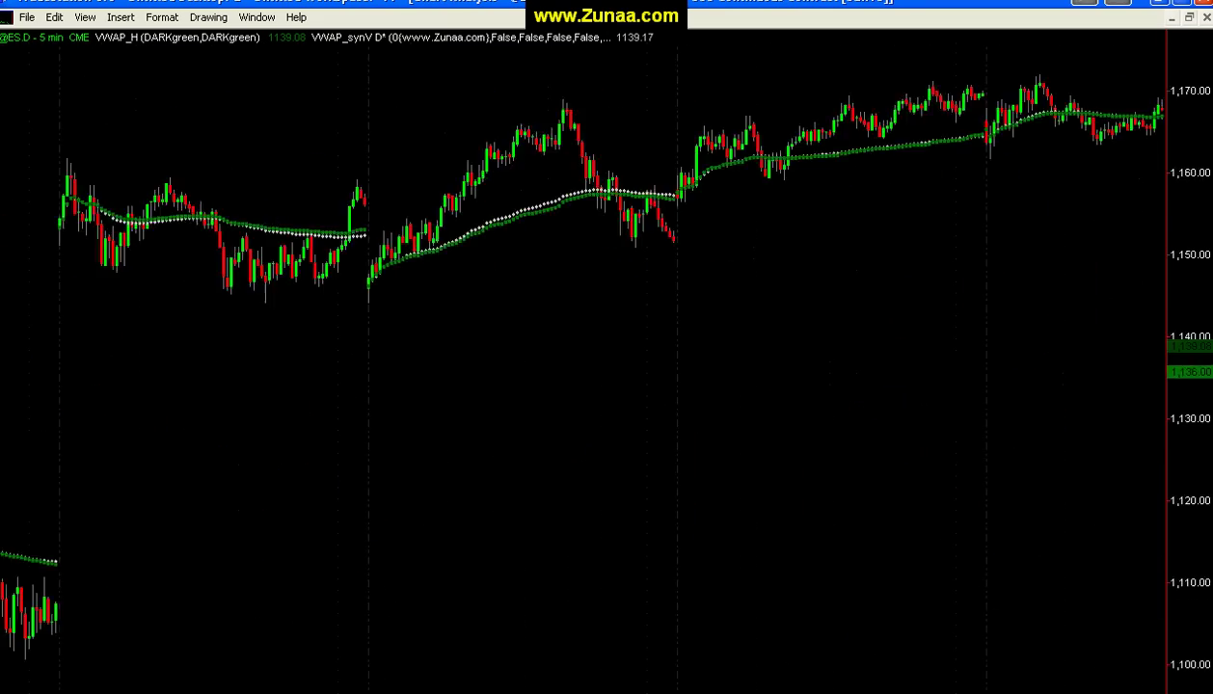
# Step: Switch to the EURUSD 15 min chart and review the input values and plot colors of its VWAP_synV D indicator
pyautogui.click(228, 693)
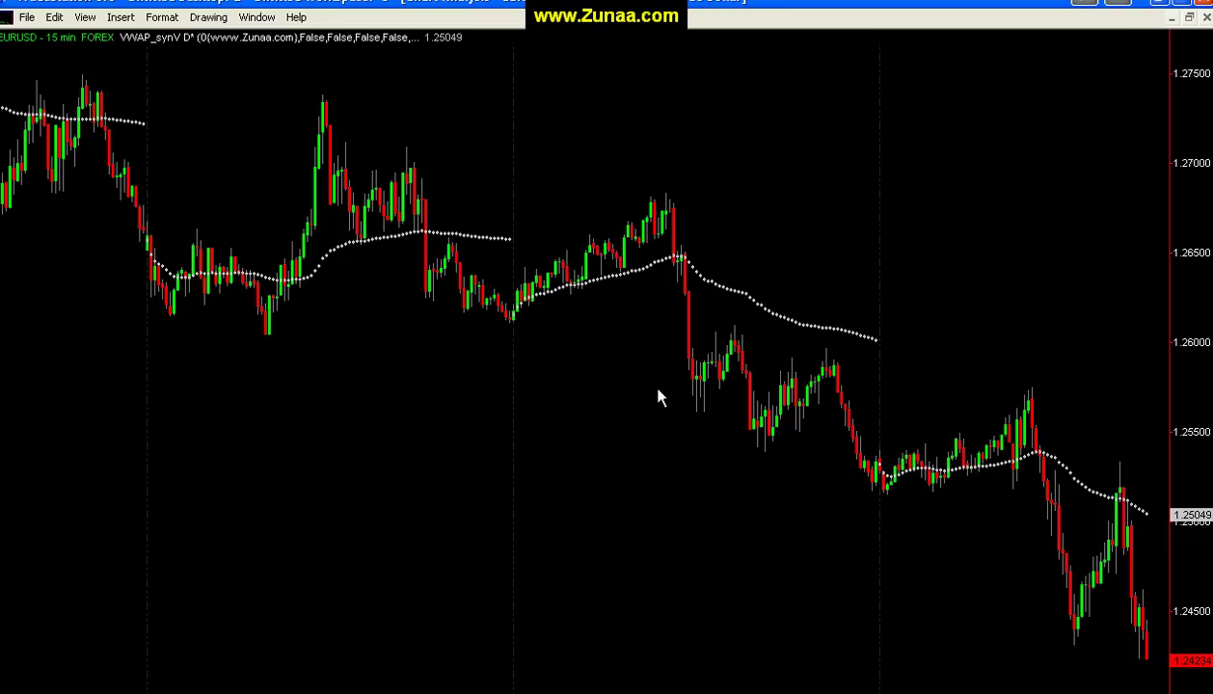
pyautogui.rightClick(709, 282)
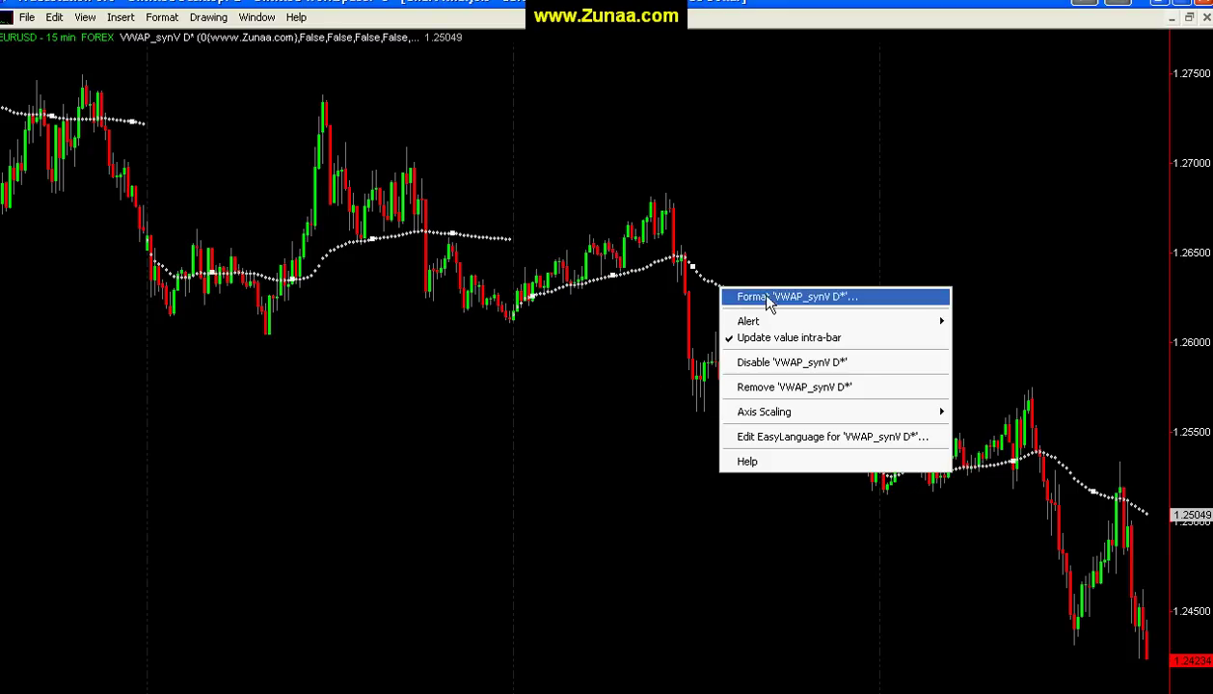
pyautogui.click(770, 296)
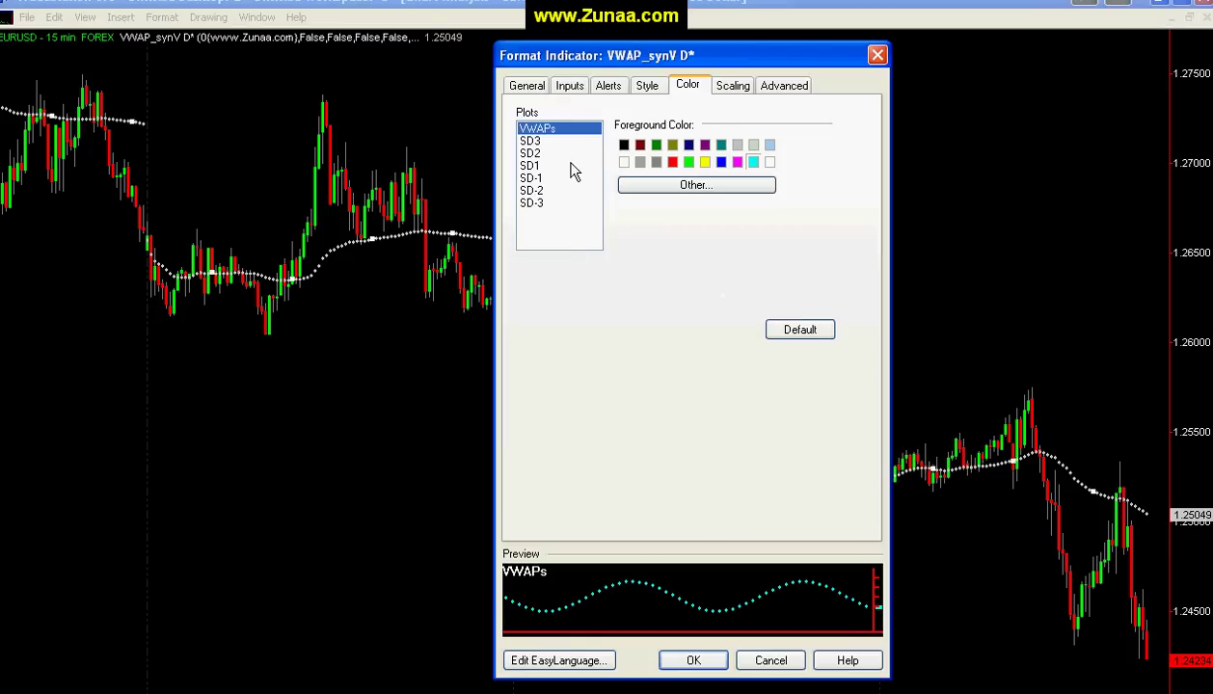
pyautogui.click(568, 85)
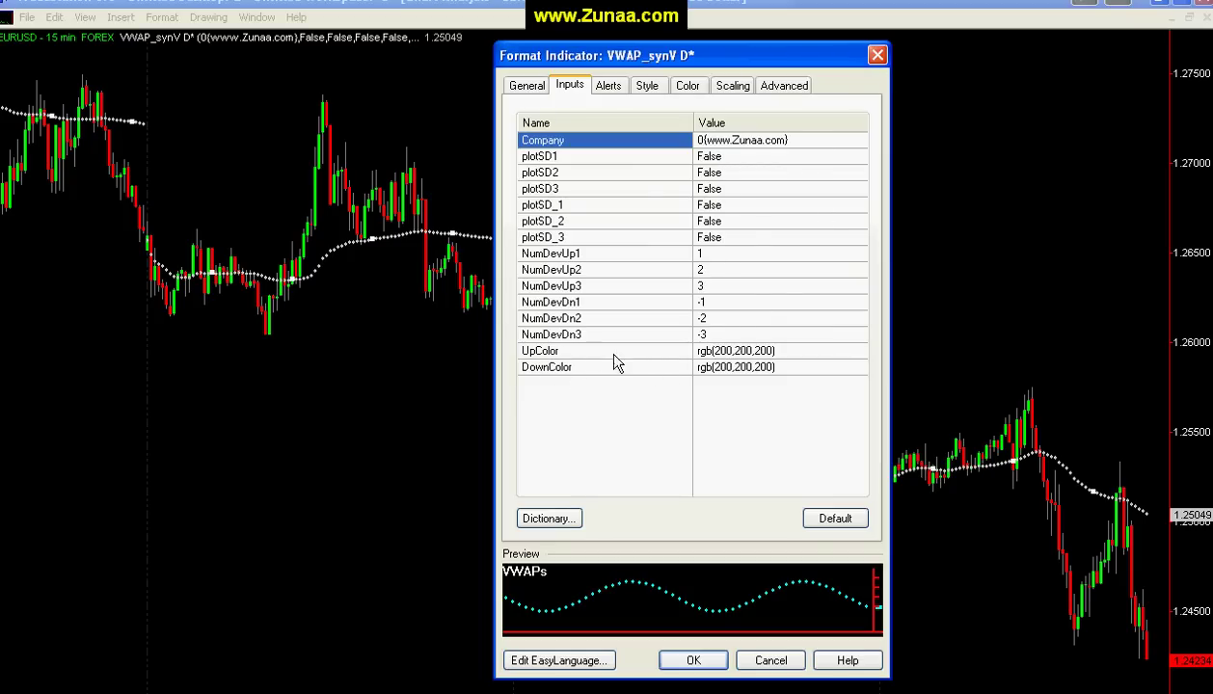
pyautogui.click(687, 85)
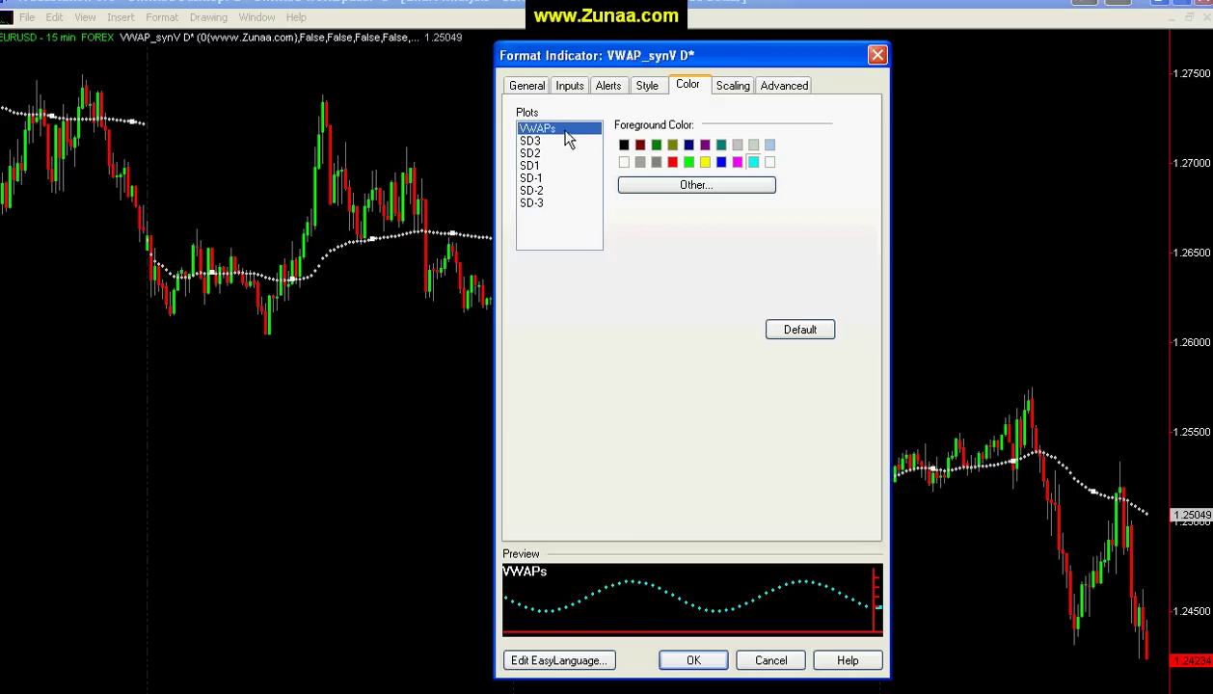
pyautogui.click(529, 141)
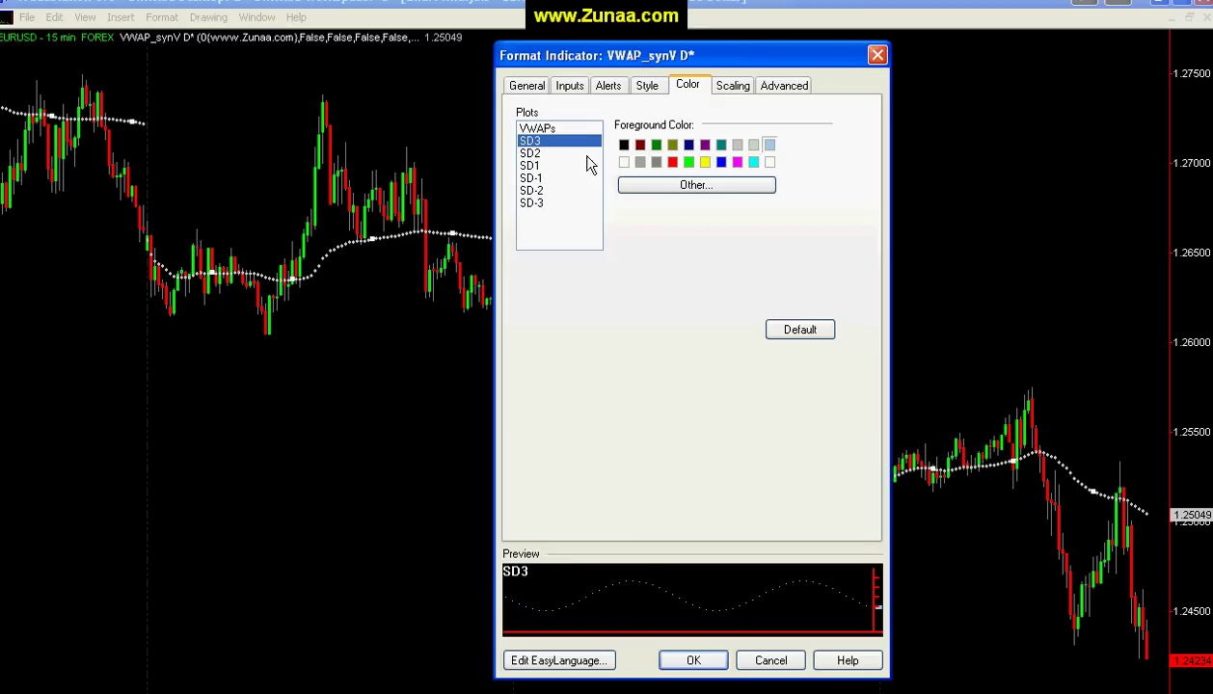
pyautogui.click(877, 56)
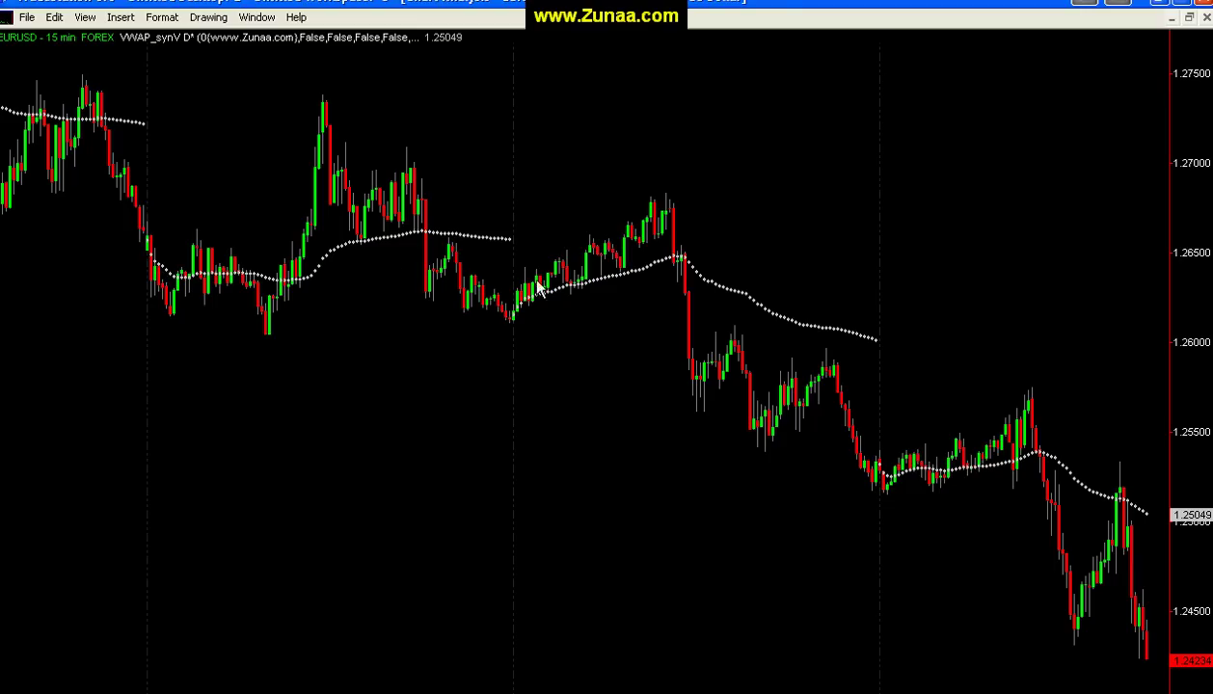
# Step: Inspect the price, volume and VWAPs values of individual bars on the EURUSD 15 min chart
pyautogui.moveTo(623, 477); pyautogui.dragTo(613, 321)
pyautogui.click(700, 277)
pyautogui.moveTo(577, 335); pyautogui.dragTo(612, 333)
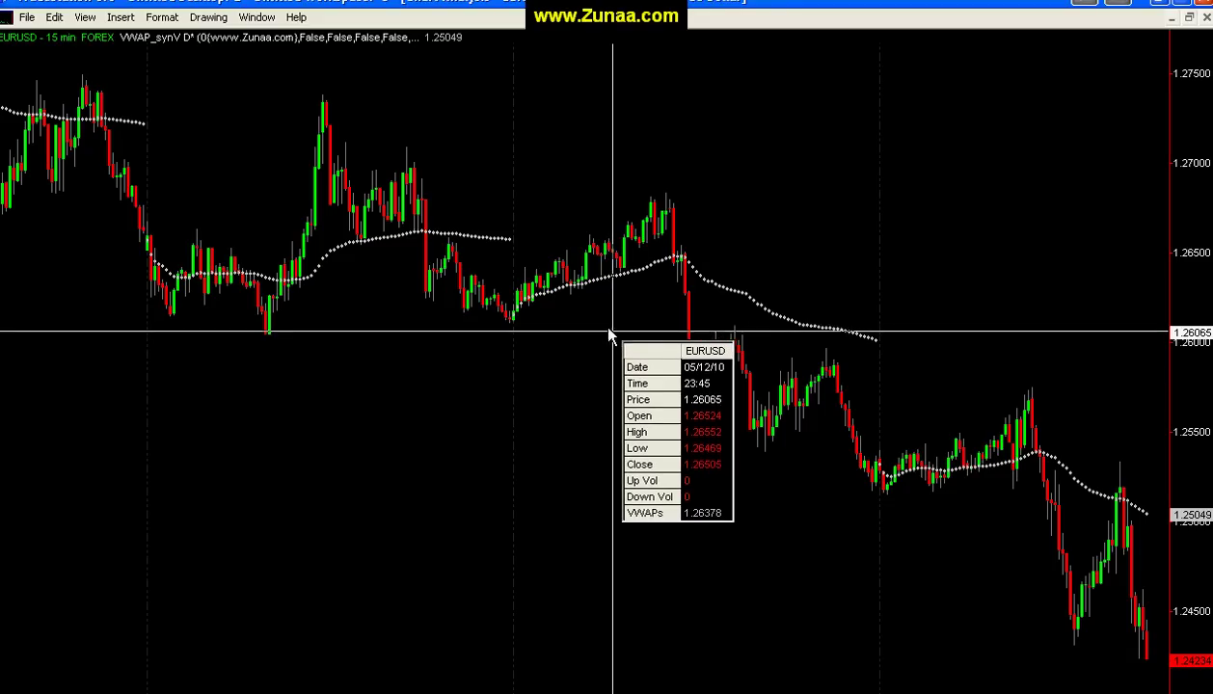
pyautogui.middleClick(256, 294)
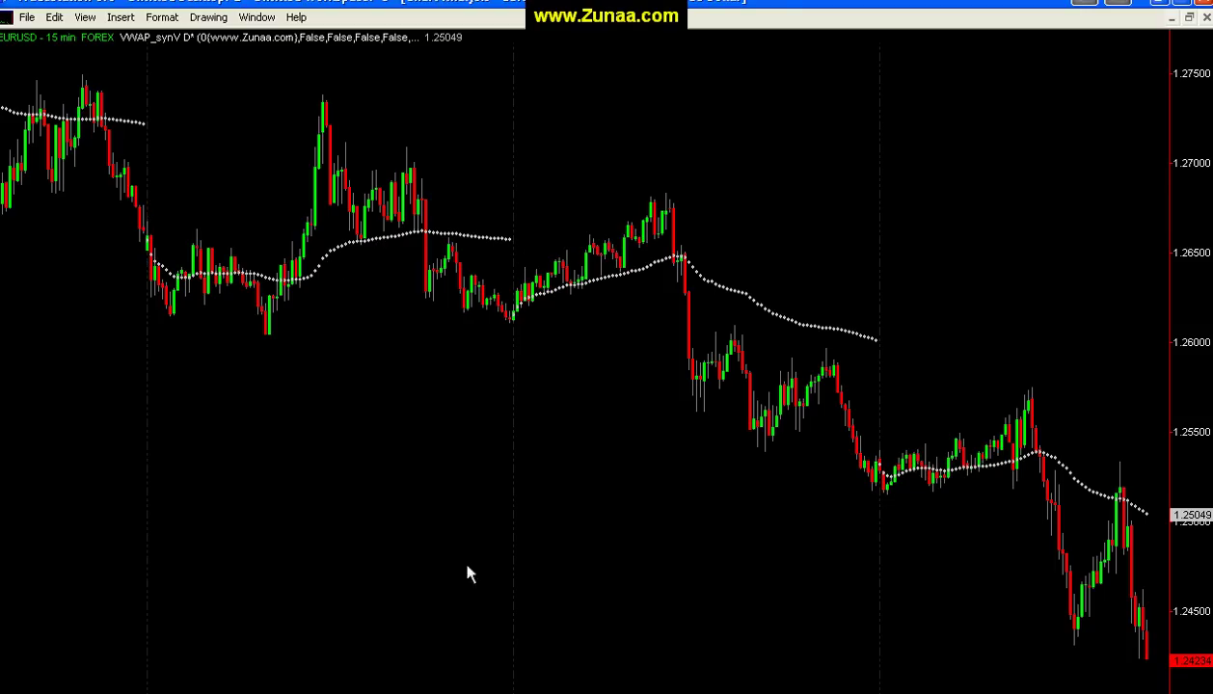
# Step: Switch to the EURUSD 60 min chart and set the VWAPs plot of VWAP_synV W to the fourth-thinnest weight
pyautogui.click(376, 690)
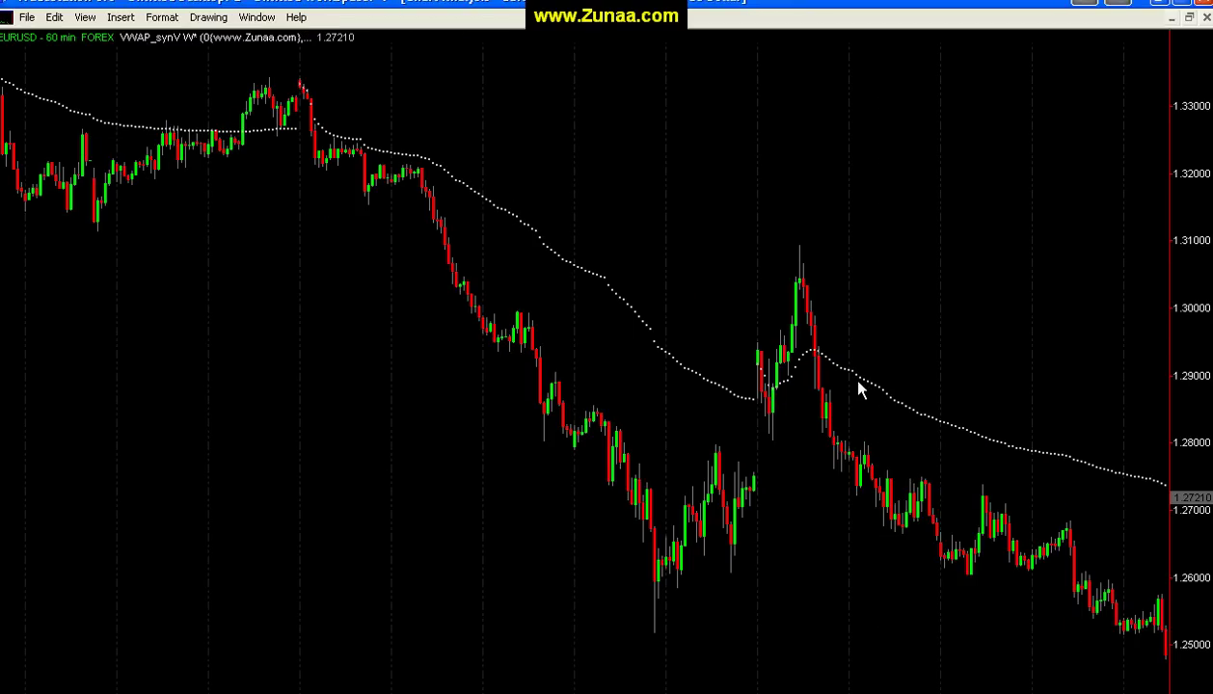
pyautogui.rightClick(859, 380)
pyautogui.click(846, 368)
pyautogui.click(845, 368)
pyautogui.rightClick(845, 375)
pyautogui.click(868, 384)
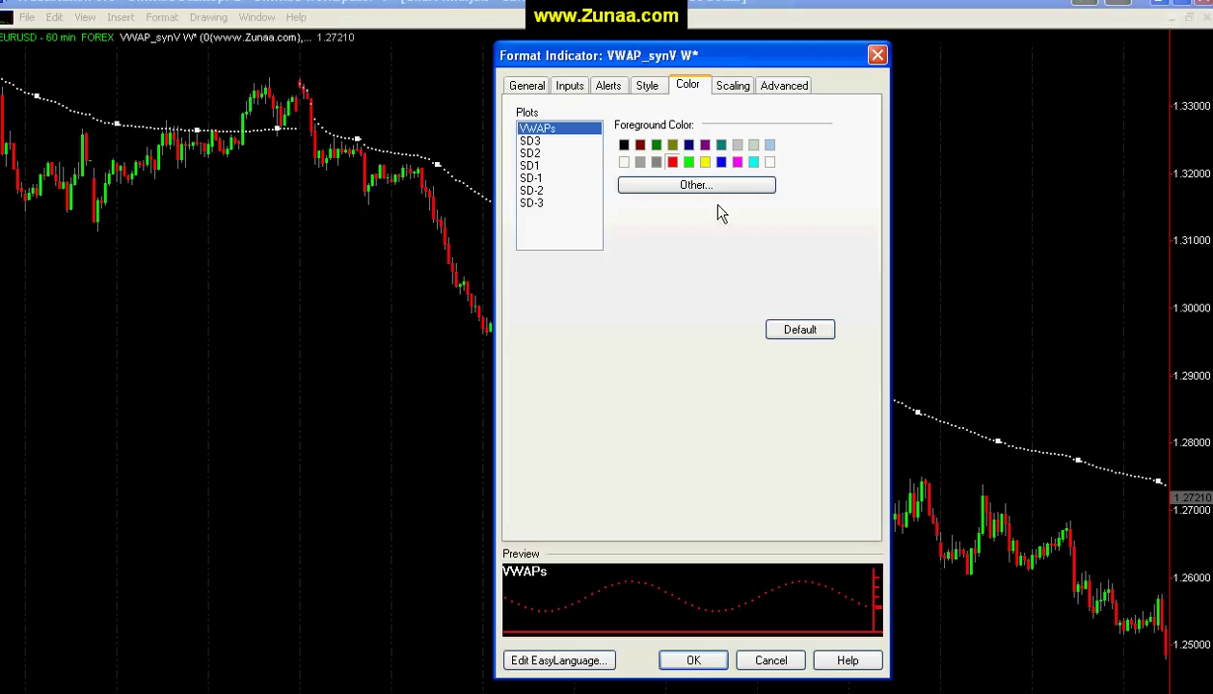
pyautogui.click(654, 88)
pyautogui.click(738, 255)
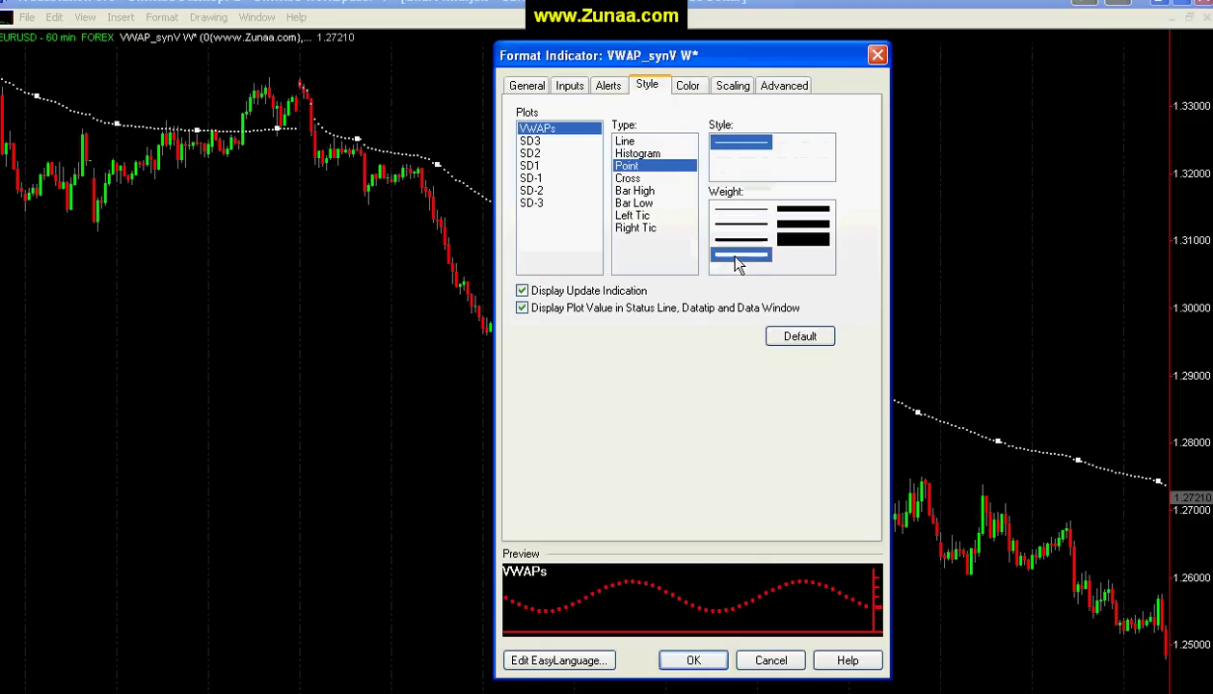
pyautogui.click(693, 660)
# Step: Examine the weekly VWAP plot over earlier weeks of the EURUSD 60 min chart and return to the latest bars
pyautogui.click(631, 388)
pyautogui.moveTo(317, 320)
pyautogui.mouseDown()
pyautogui.moveTo(311, 329)
pyautogui.moveTo(322, 318)
pyautogui.mouseUp()
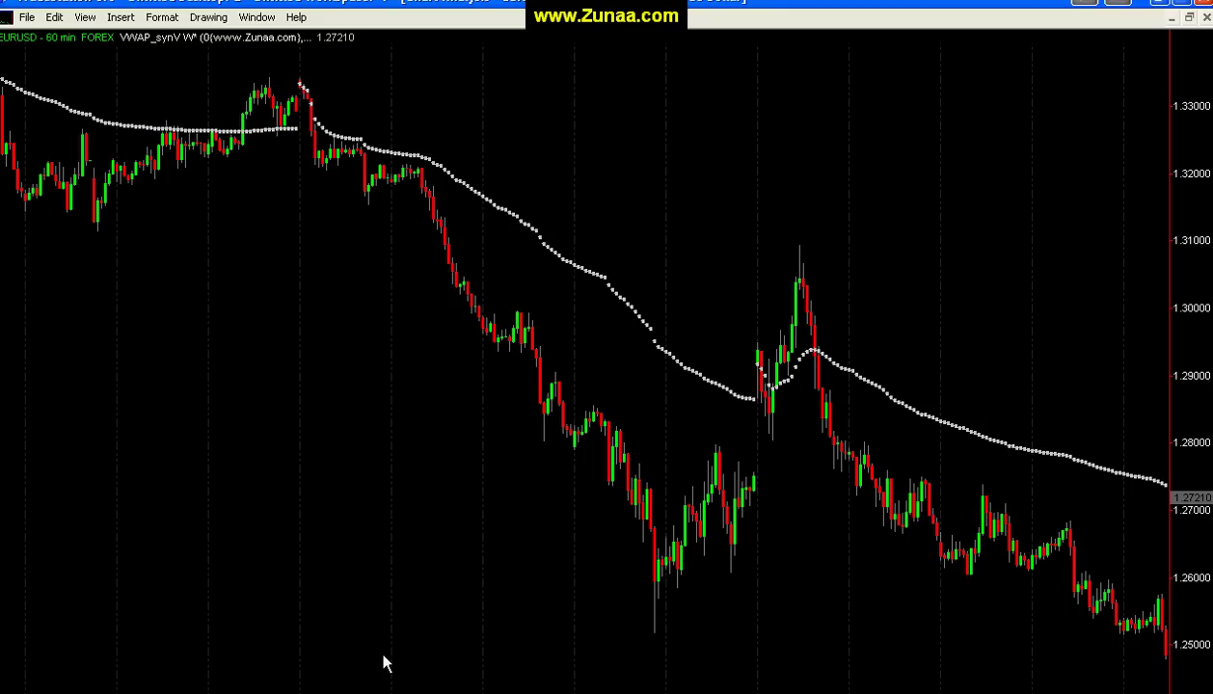
pyautogui.moveTo(333, 271); pyautogui.dragTo(376, 252)
pyautogui.moveTo(317, 207); pyautogui.dragTo(754, 266)
pyautogui.click(663, 210)
pyautogui.press('Down')
pyautogui.press('Down')
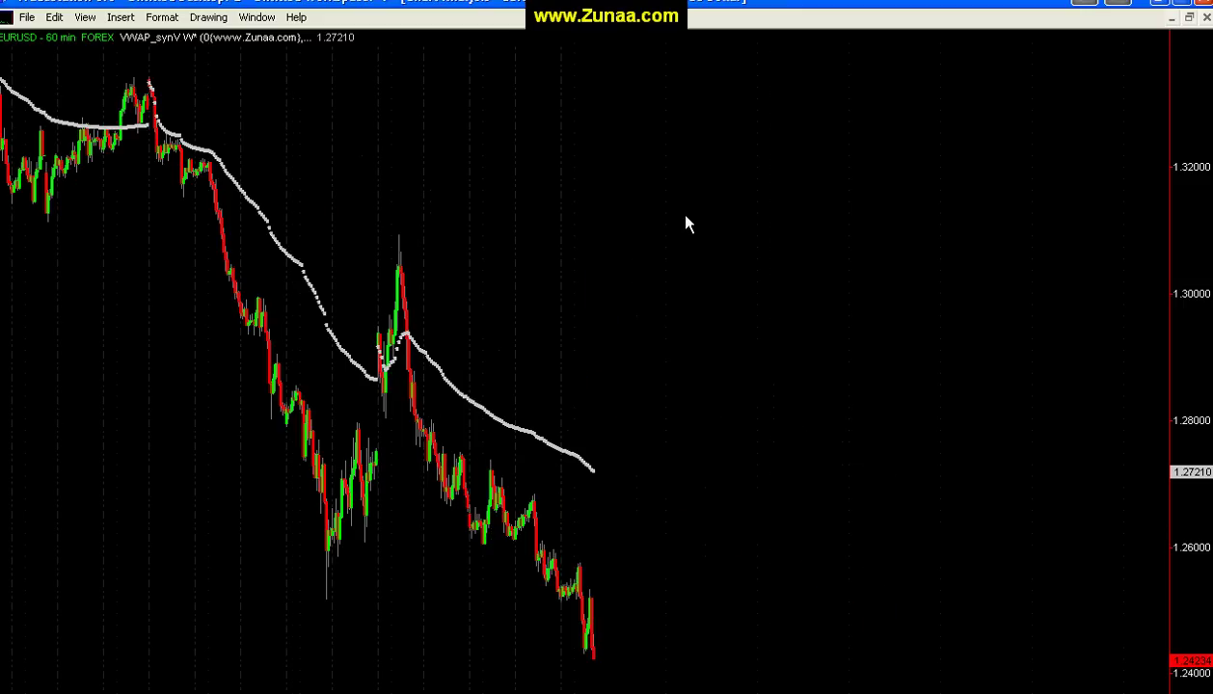
pyautogui.press('End')
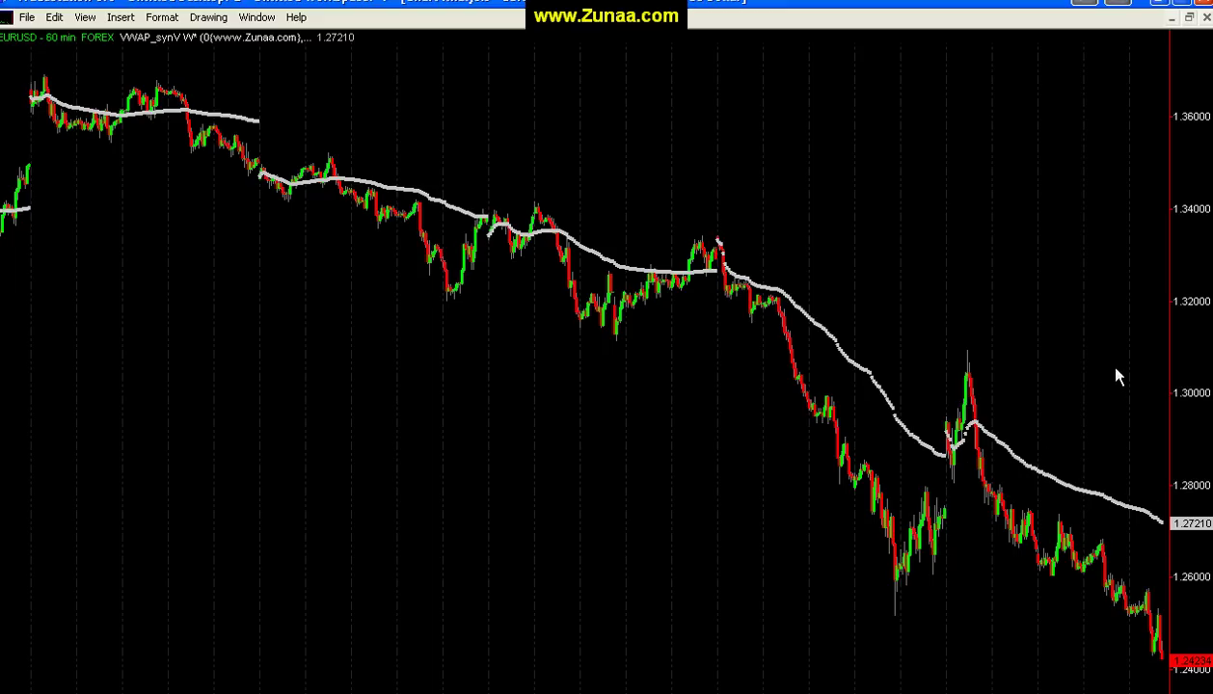
pyautogui.press('Up')
pyautogui.press('Up')
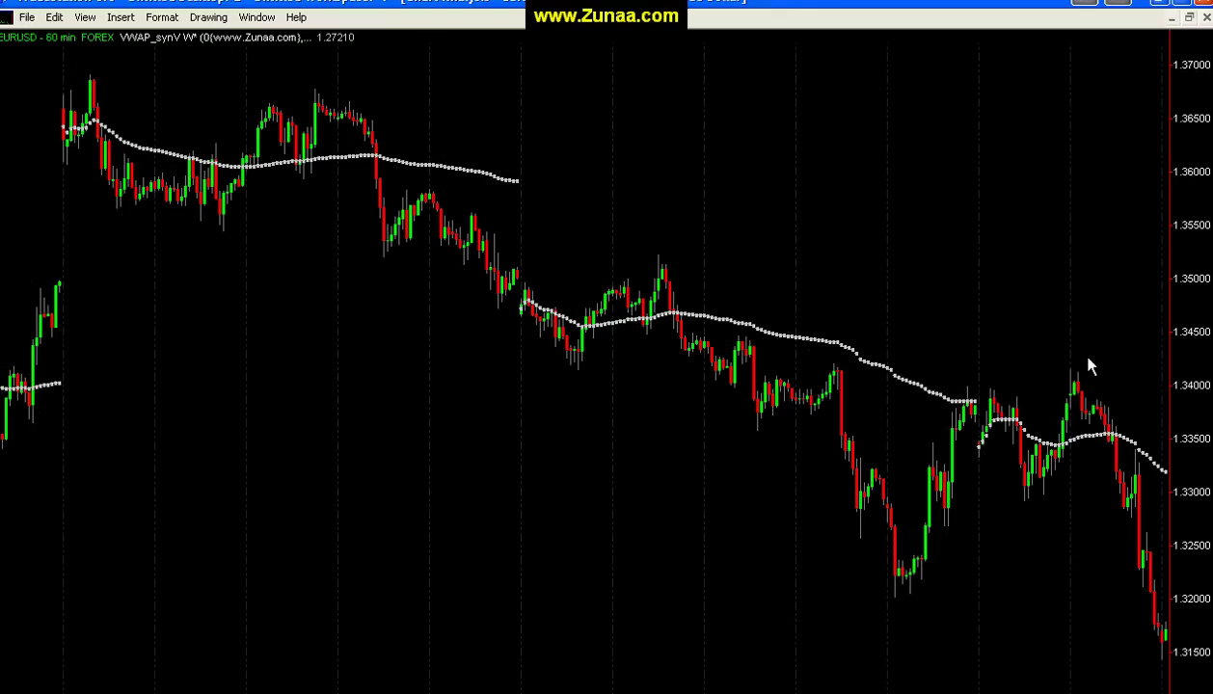
pyautogui.press('Right')
pyautogui.press('Right')
pyautogui.press('Right')
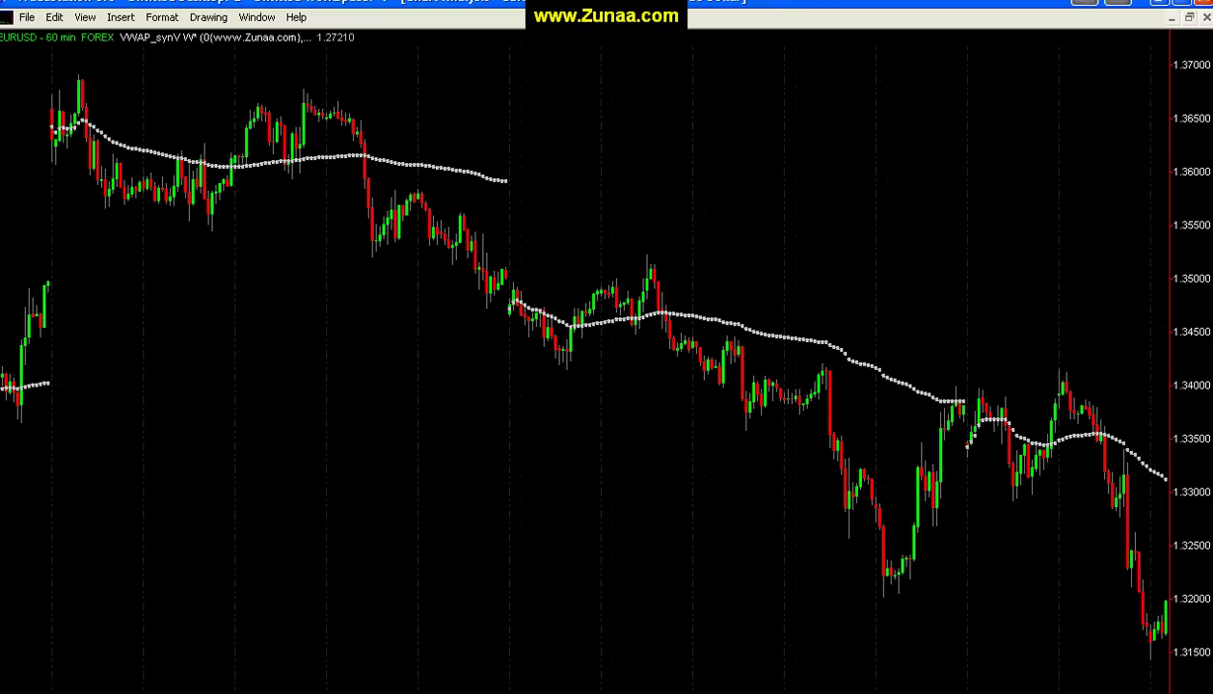
pyautogui.press('End')
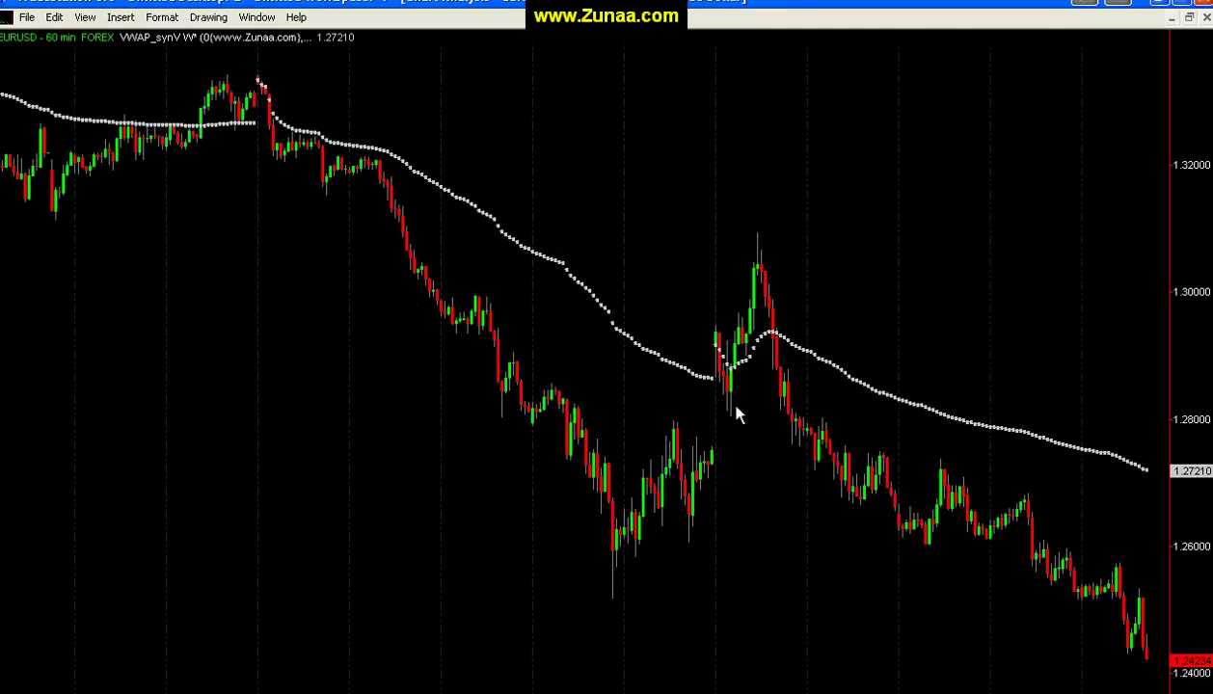
# Step: Review the plot style and input values of VWAP_synV W on the EURUSD 60 min chart and inspect a bar's data values
pyautogui.rightClick(767, 333)
pyautogui.click(800, 343)
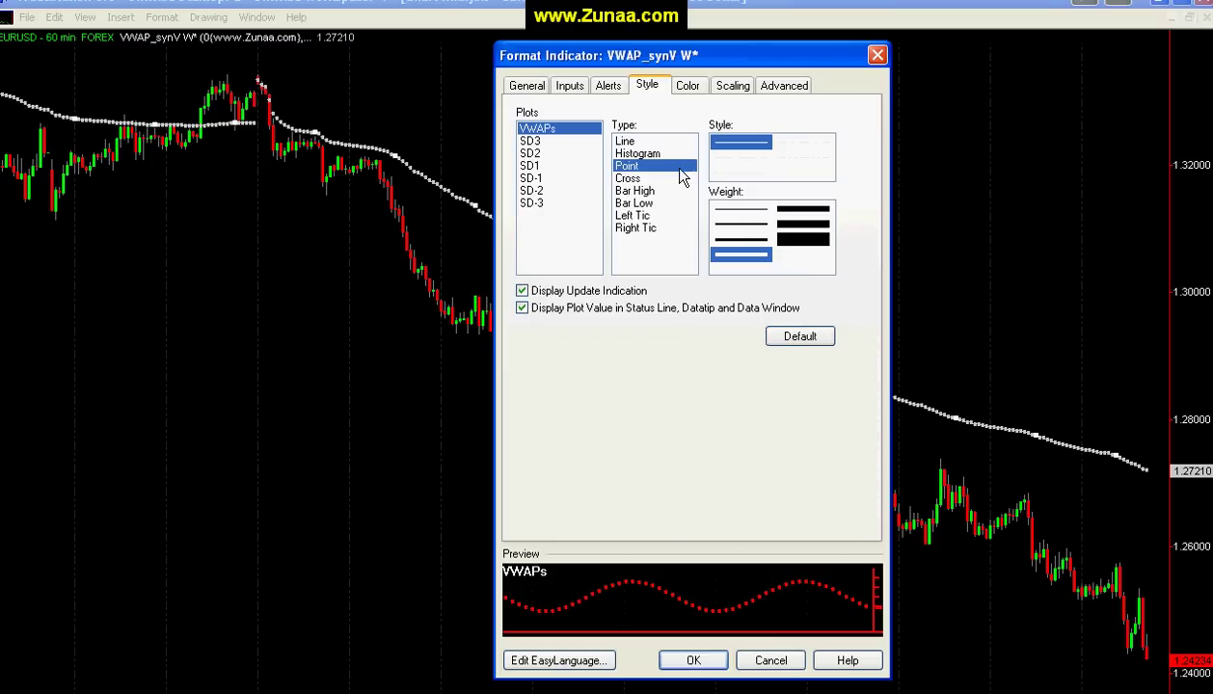
pyautogui.click(569, 87)
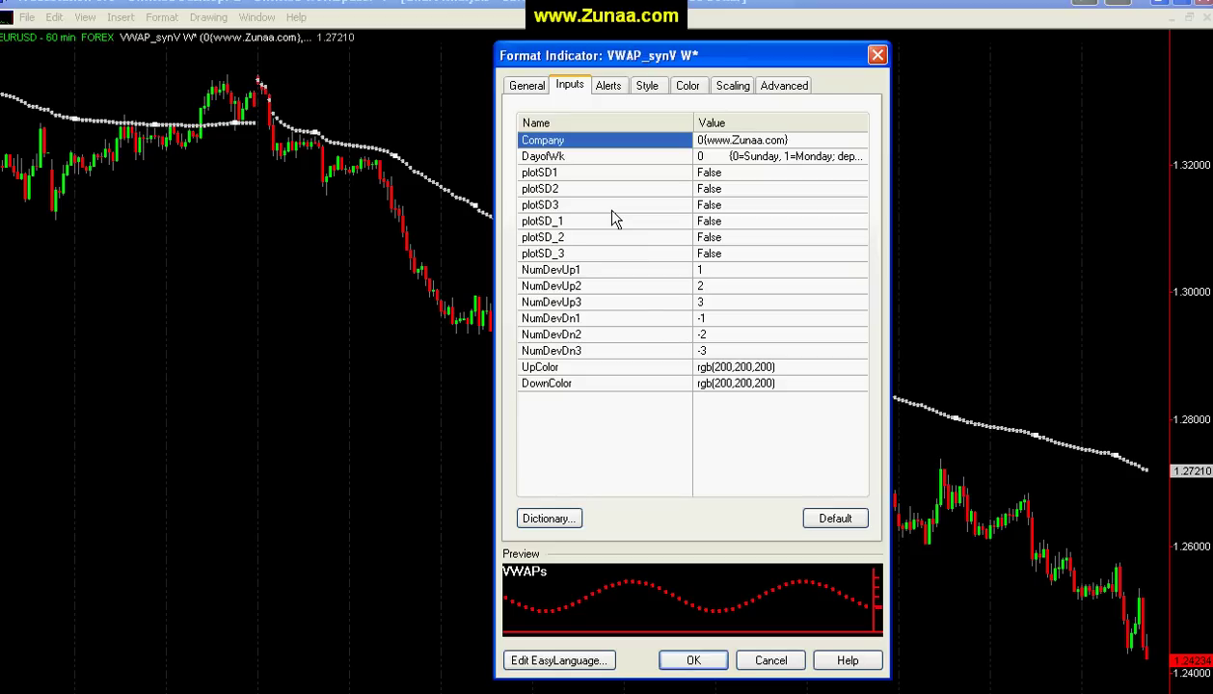
pyautogui.click(874, 55)
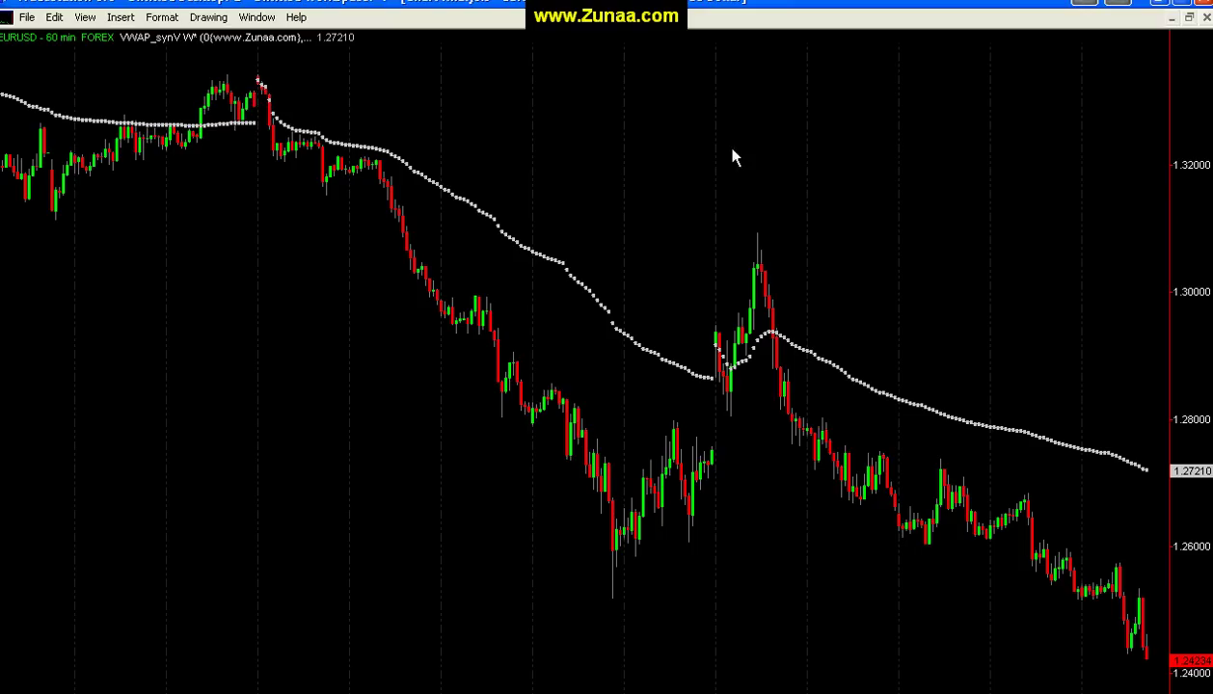
pyautogui.moveTo(530, 459); pyautogui.dragTo(540, 464)
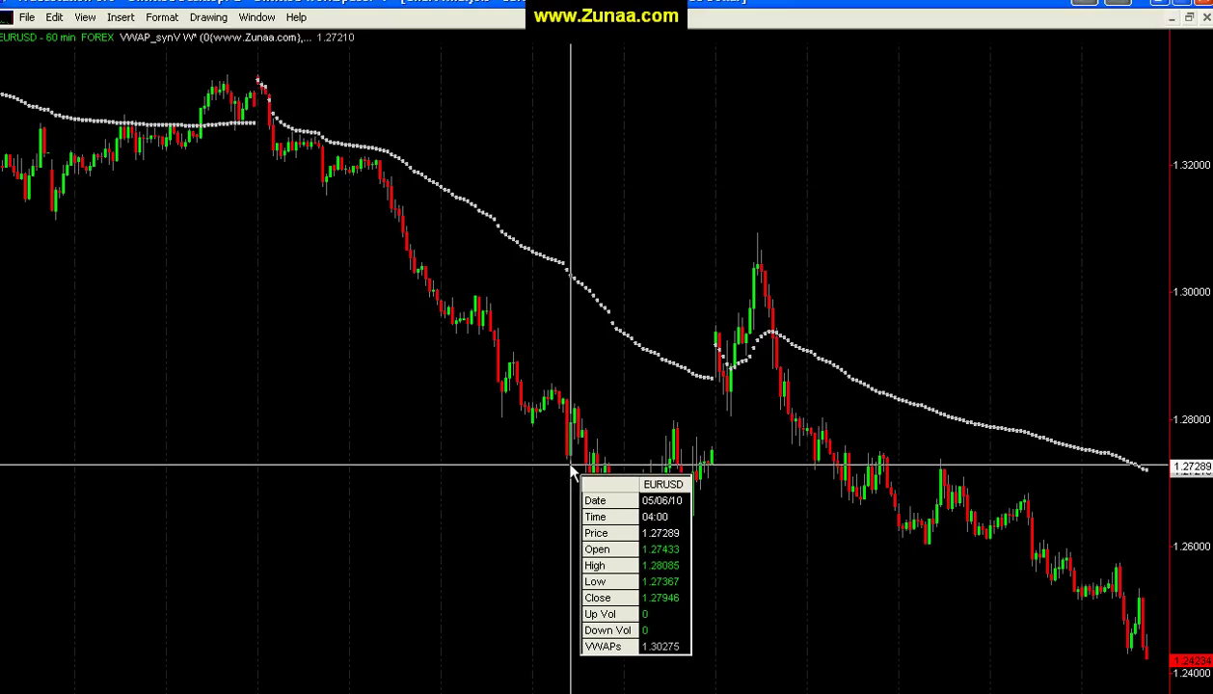
# Step: Recheck the DayofWk and standard deviation plot inputs of the weekly VWAP_synV W indicator, leaving its settings as they are
pyautogui.rightClick(555, 260)
pyautogui.click(560, 269)
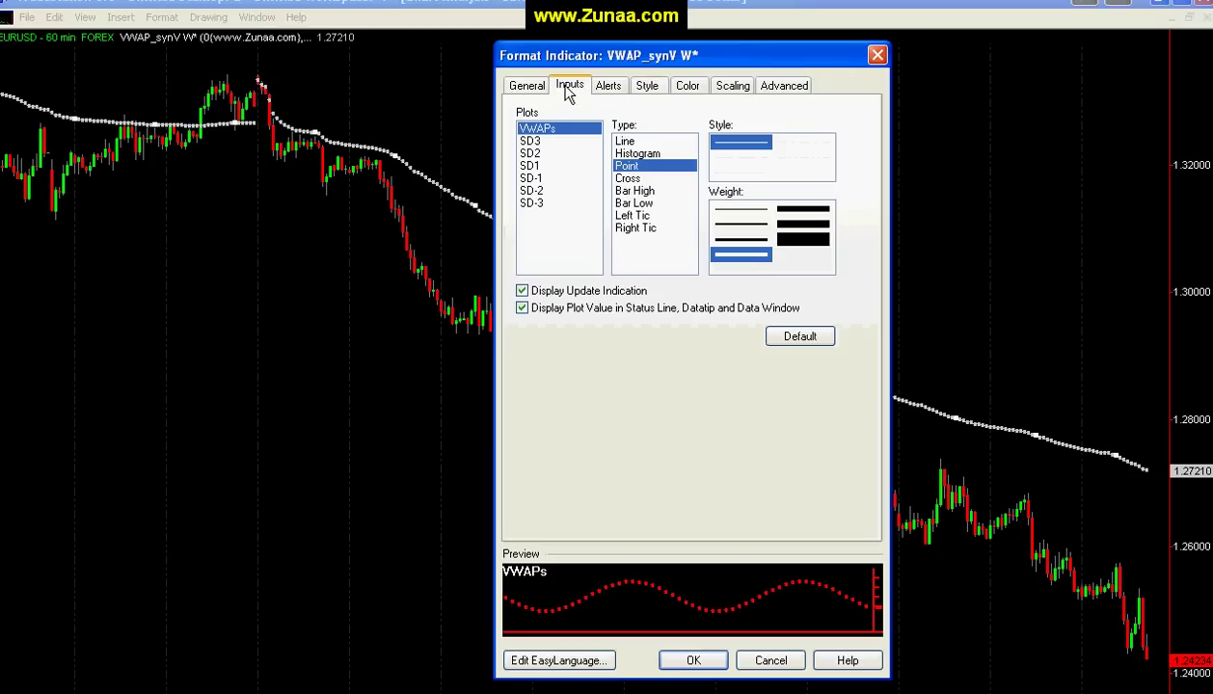
pyautogui.click(559, 87)
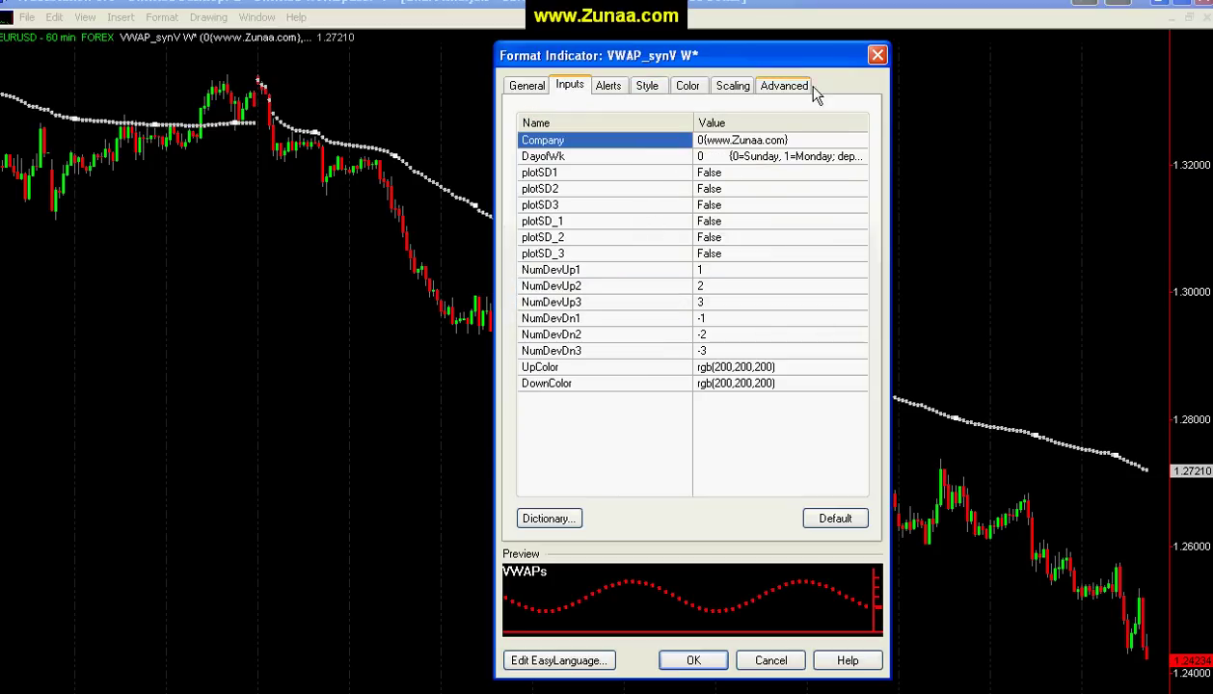
pyautogui.click(875, 55)
pyautogui.click(728, 466)
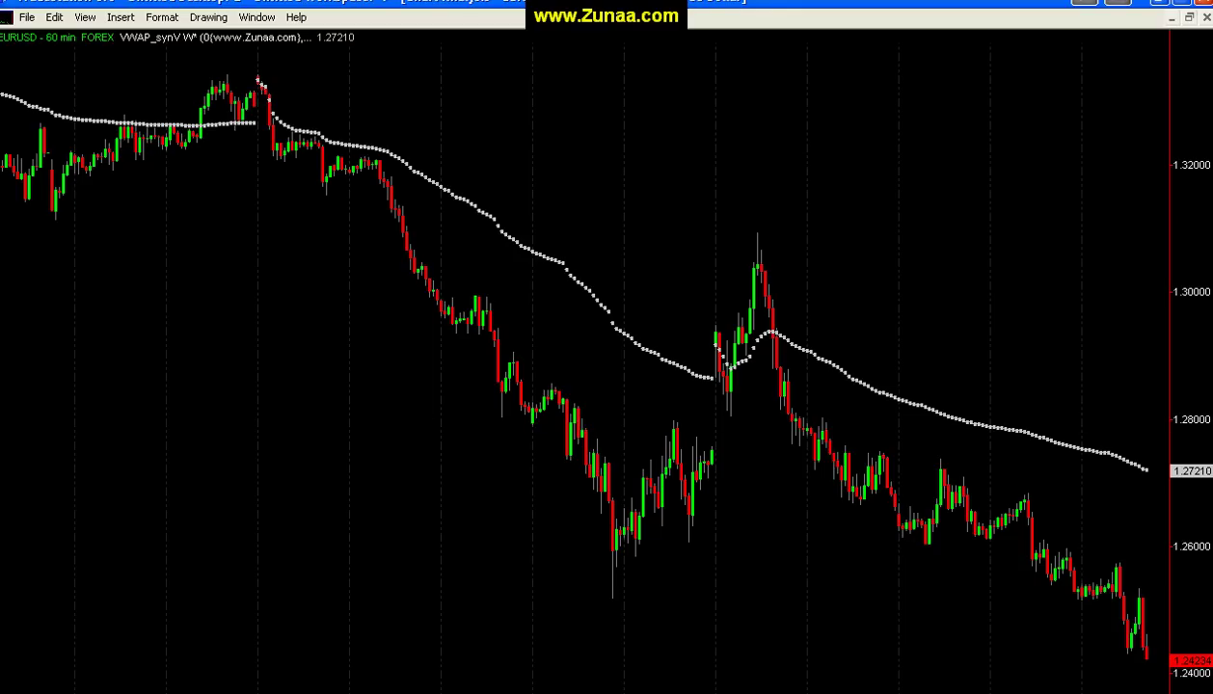
pyautogui.rightClick(573, 279)
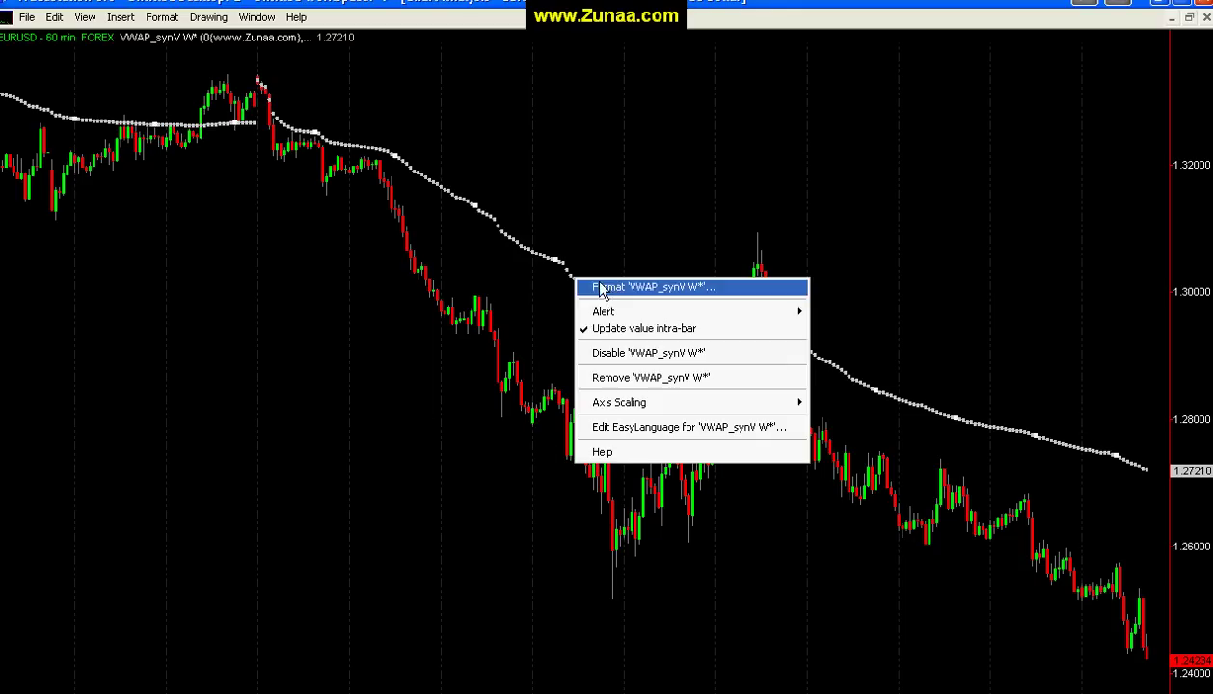
pyautogui.click(601, 282)
pyautogui.click(569, 86)
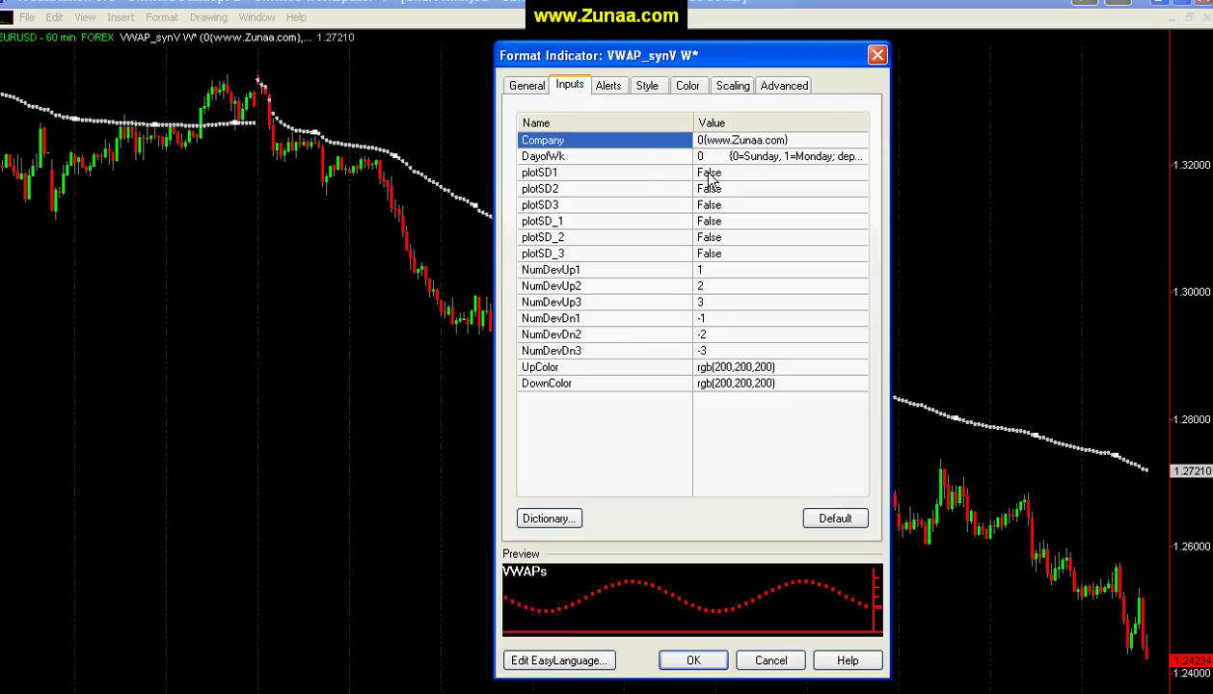
pyautogui.click(877, 55)
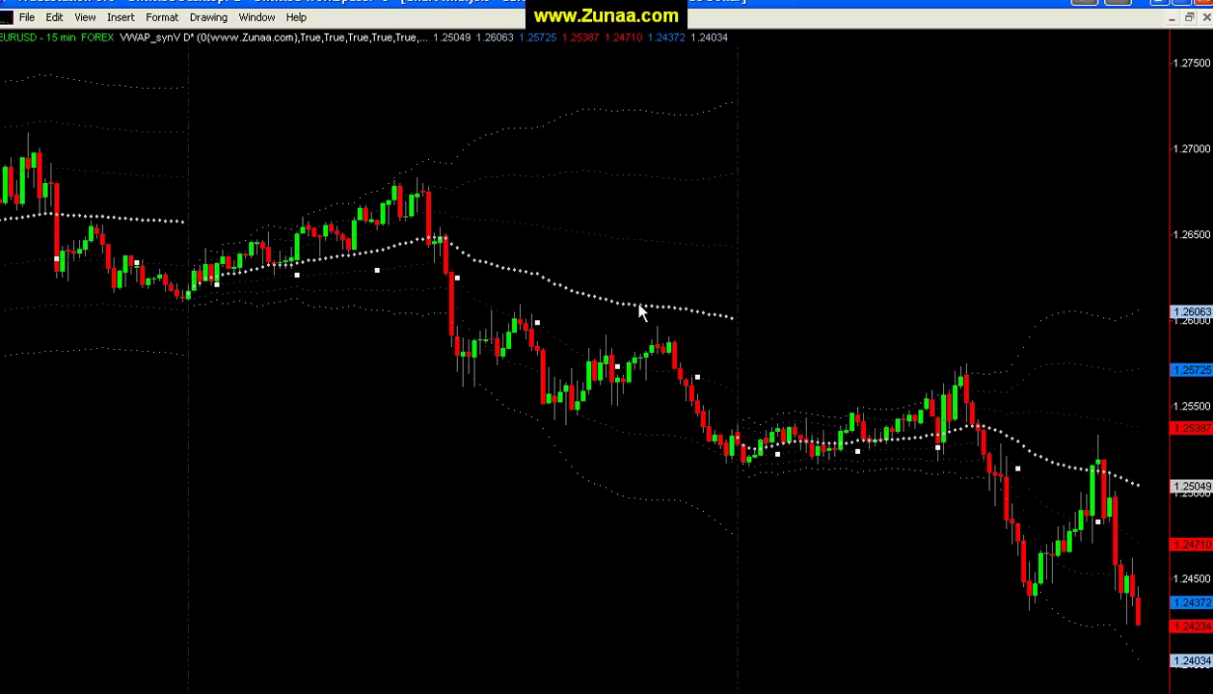
# Step: Examine the daily VWAP and its deviation bands on the EURUSD 15 min chart across several days, then restore the wider bar spacing
pyautogui.click(641, 241)
pyautogui.click(649, 177)
pyautogui.click(656, 119)
pyautogui.press('Down')
pyautogui.press('Down')
pyautogui.press('Down')
pyautogui.press('Down')
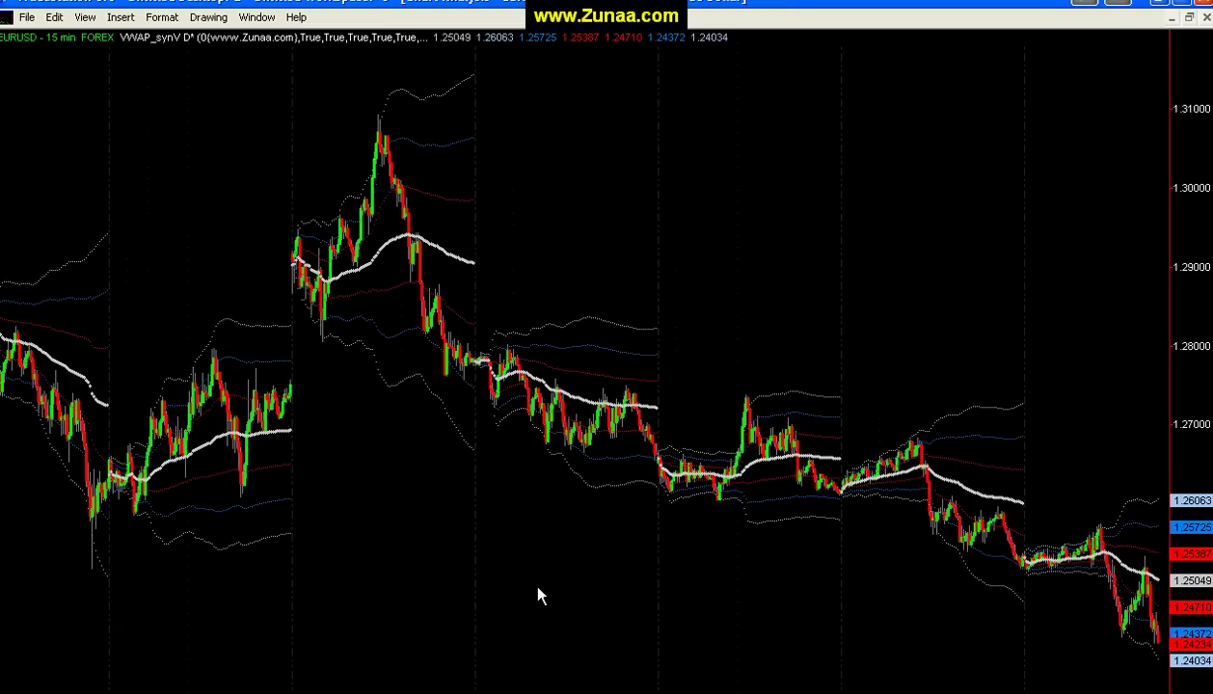
pyautogui.scroll(3, 831, 489)
pyautogui.scroll(2, 831, 496)
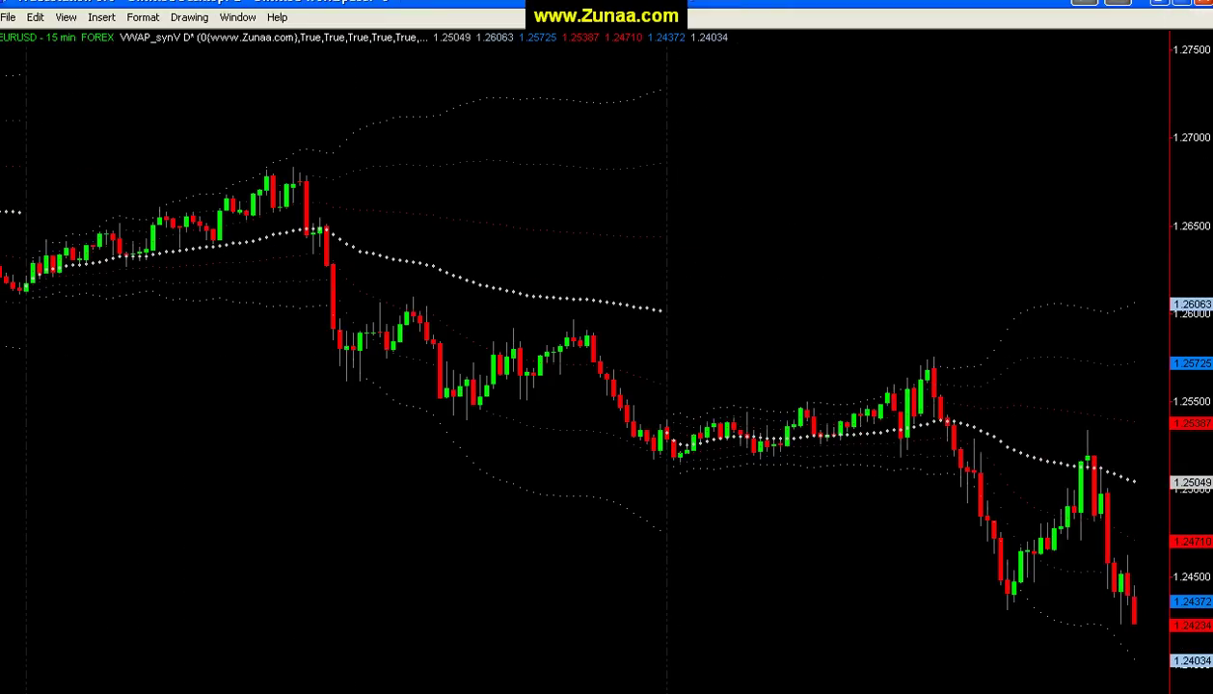
# Step: Arrange the EURUSD 15 min and 60 min chart windows side by side
pyautogui.hotkey('ctrl', 'Tab')
pyautogui.hotkey('ctrl', 'Tab')
pyautogui.rightClick(769, 286)
pyautogui.click(749, 222)
pyautogui.hotkey('alt', 'w')
pyautogui.press('v')
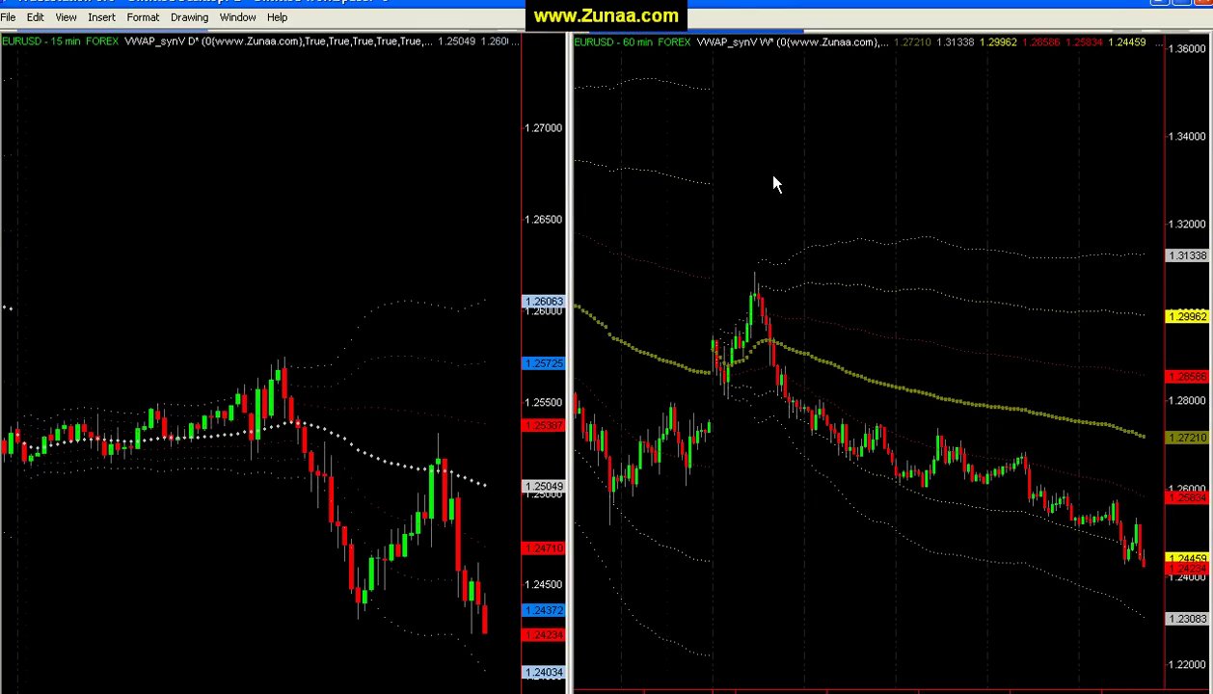
# Step: Maximize the EURUSD 60 min chart and compress its bar spacing to examine the weekly VWAP and deviation bands over several weeks
pyautogui.hotkey('ctrl', 'F10')
pyautogui.press('Down')
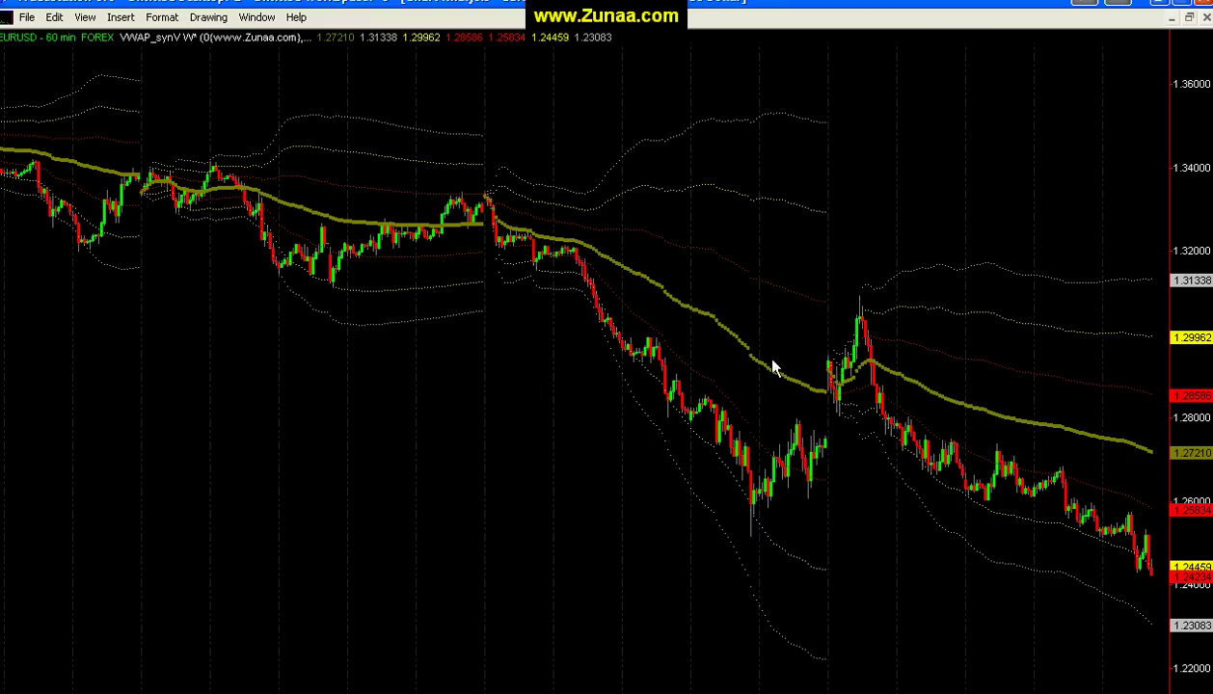
pyautogui.click(708, 320)
pyautogui.click(522, 370)
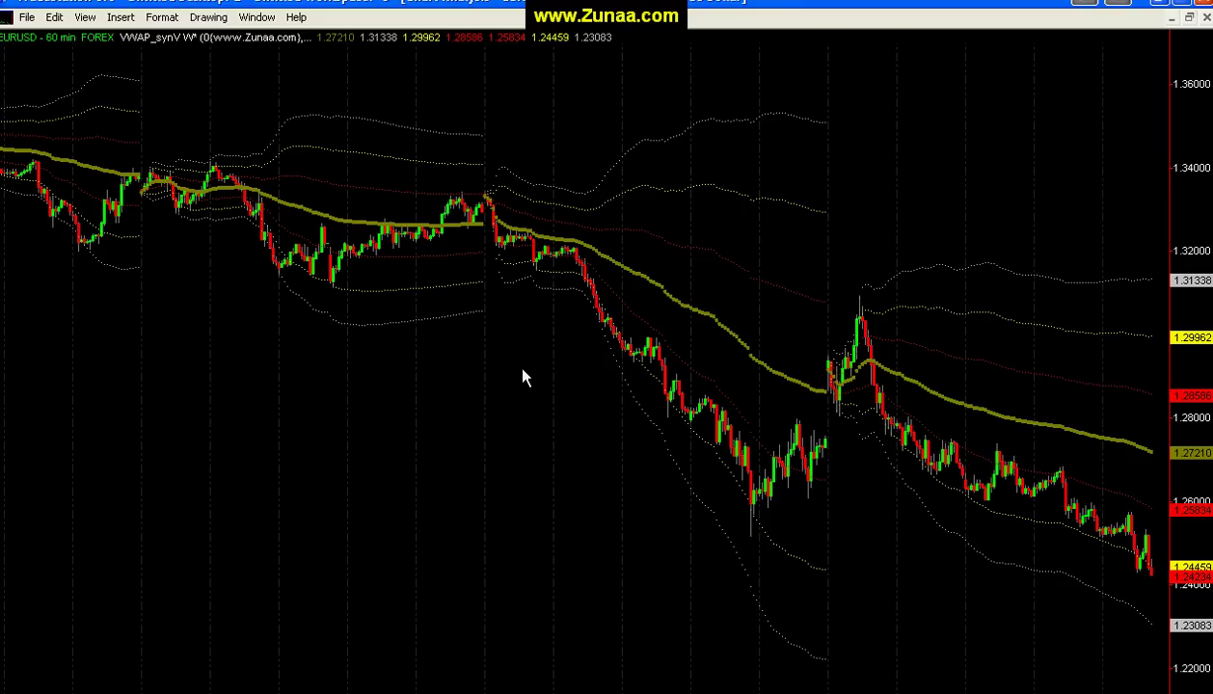